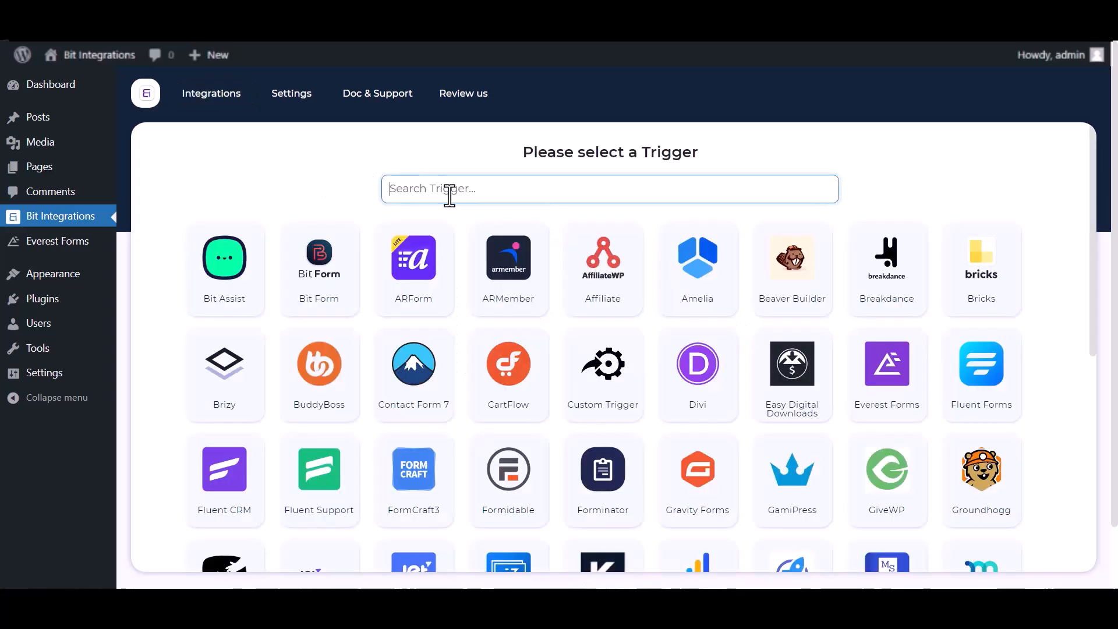
- Choose Everest Forms as the trigger and select Contact Form as its form
text(e)
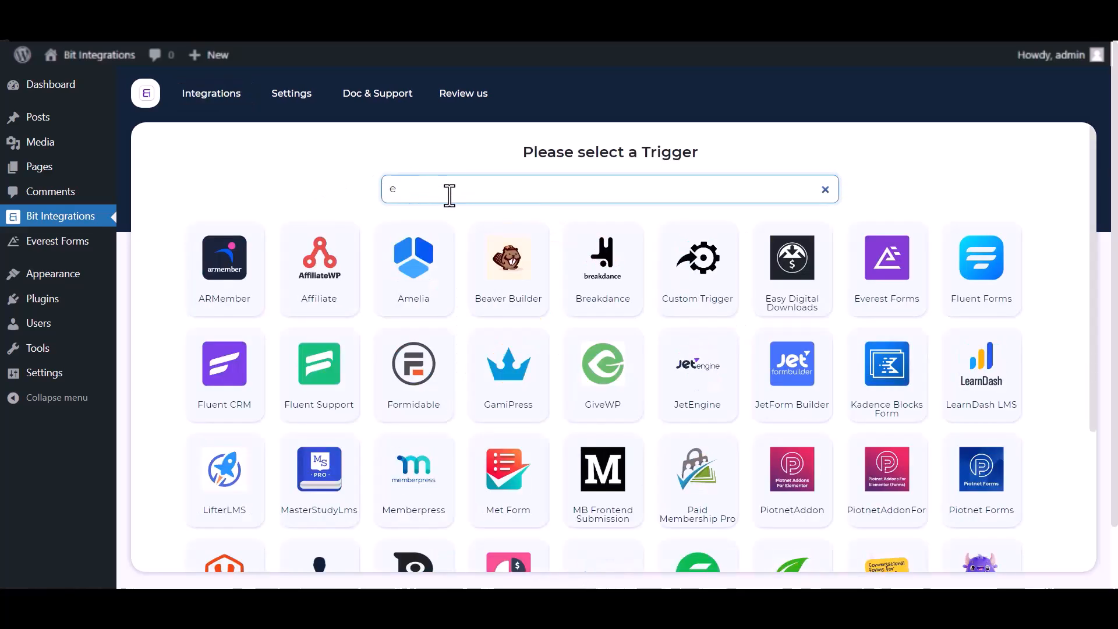
text(ve)
click(621, 282)
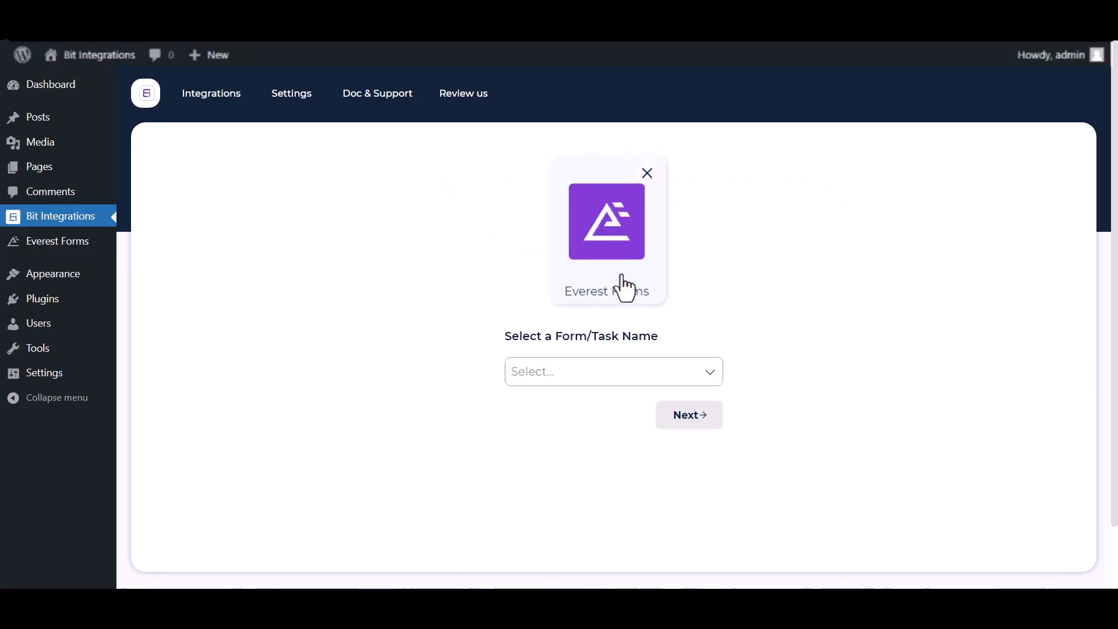
click(531, 366)
click(533, 402)
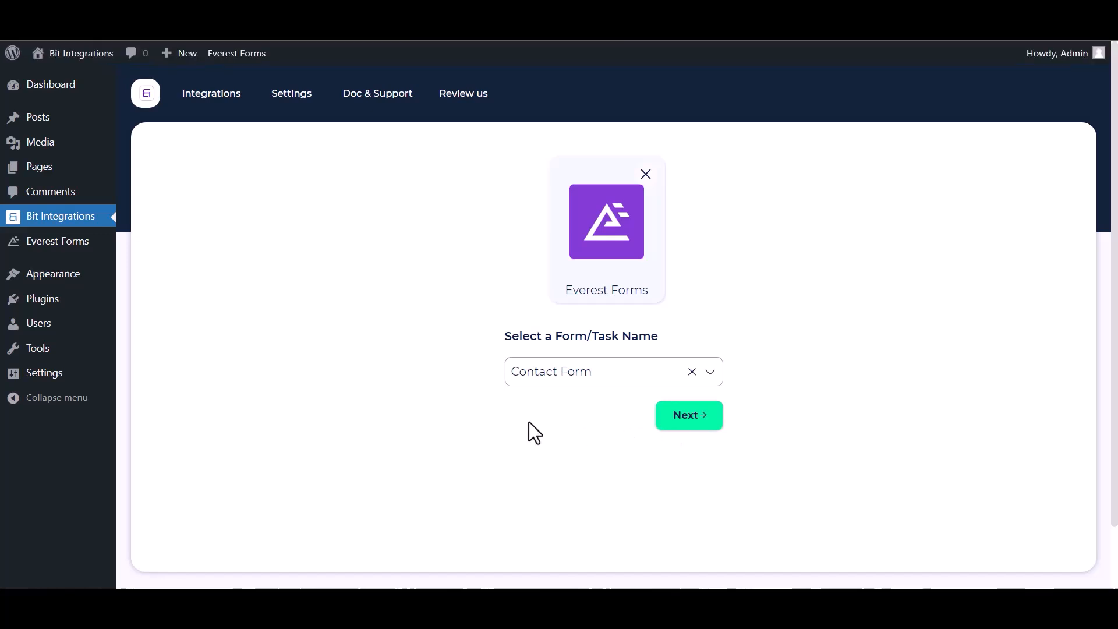
- Continue to the action selection, search for "wp" and choose WPWebhooks as the action
click(670, 426)
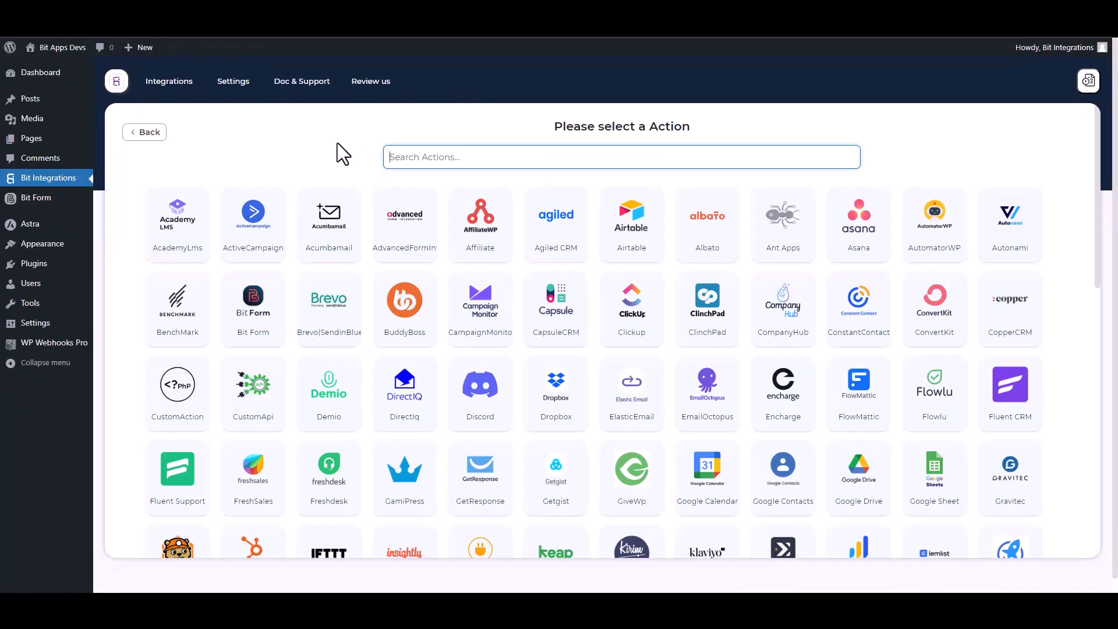
text(wp)
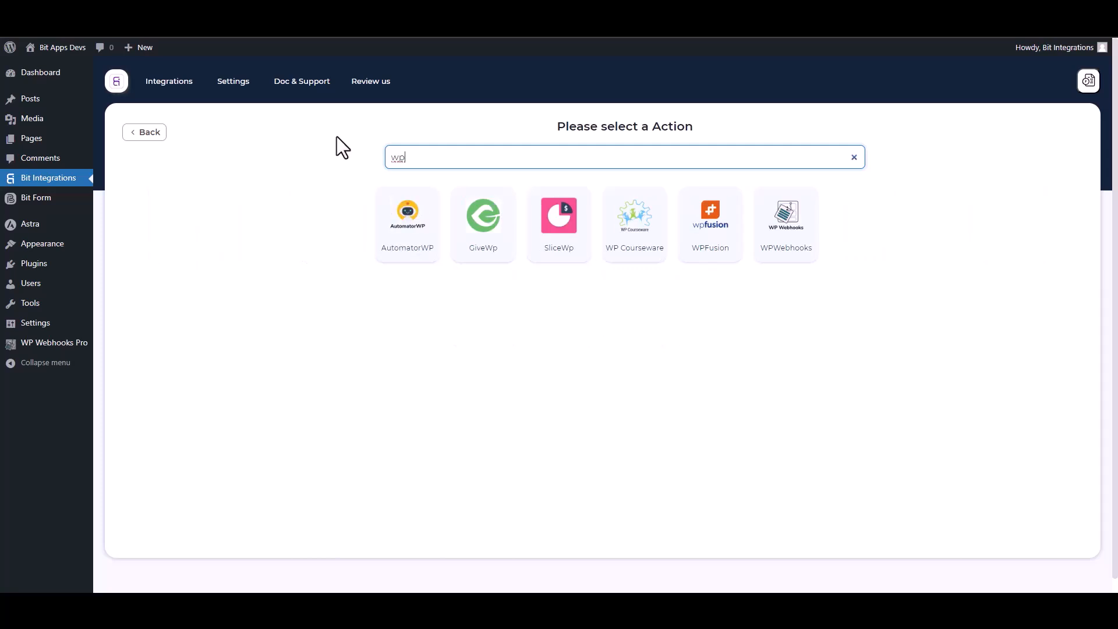
click(802, 270)
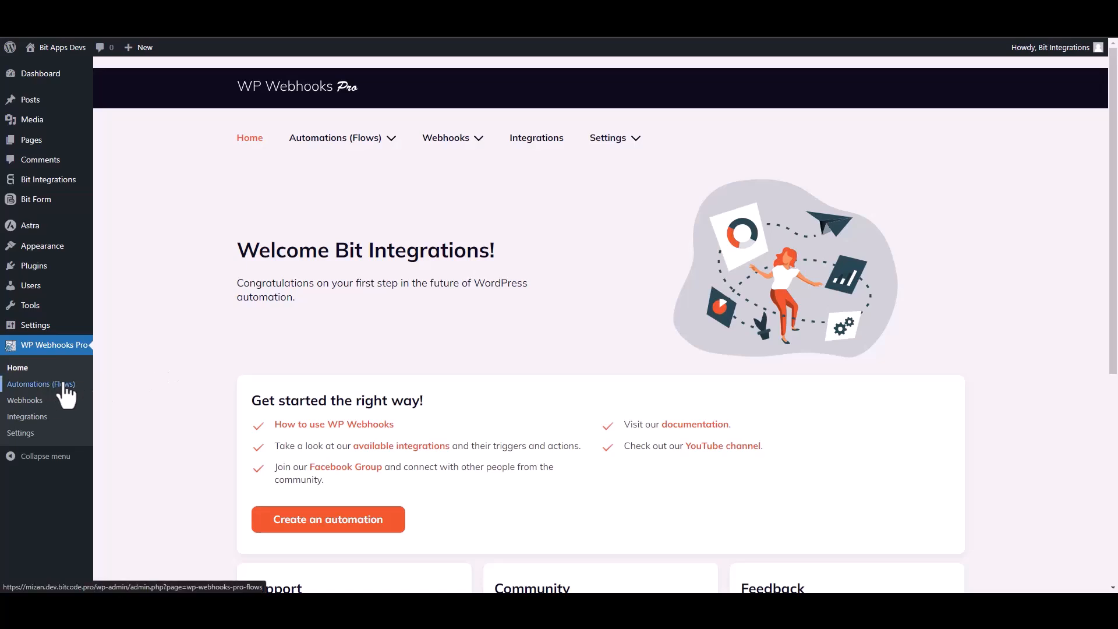
- Create a new automation flow named "Bit Integrations" in WP Webhooks Pro
click(62, 384)
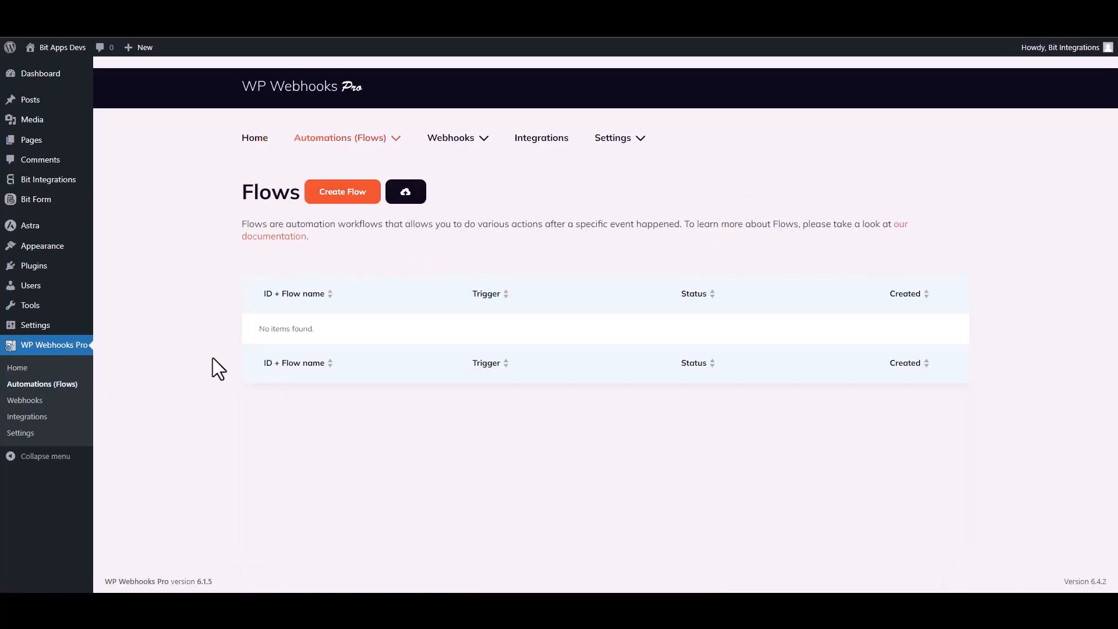
click(349, 197)
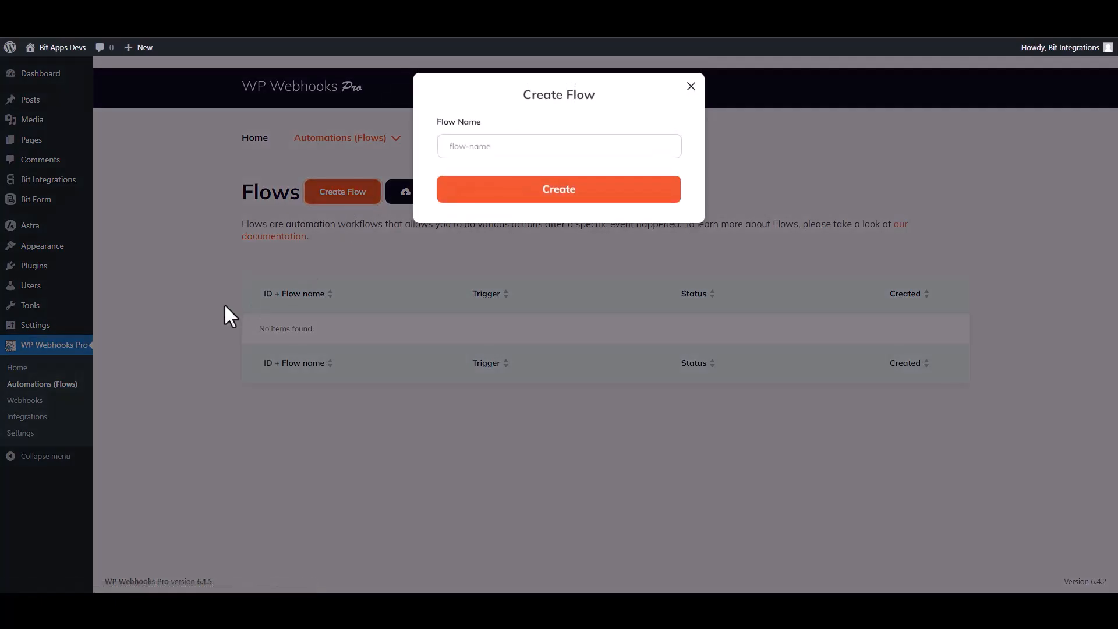
click(467, 144)
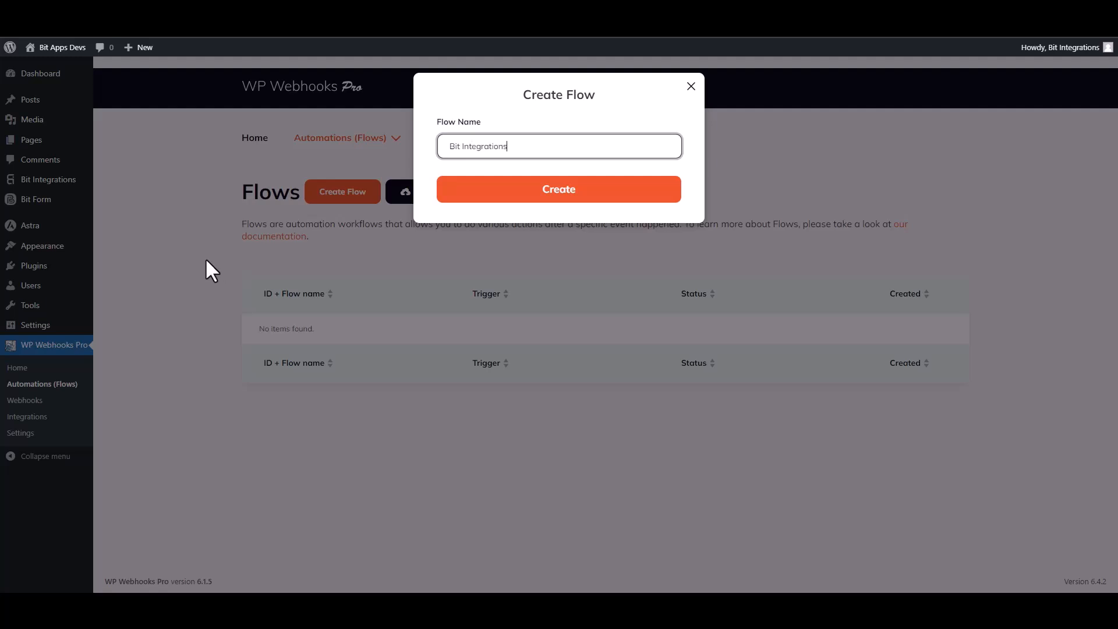
click(556, 204)
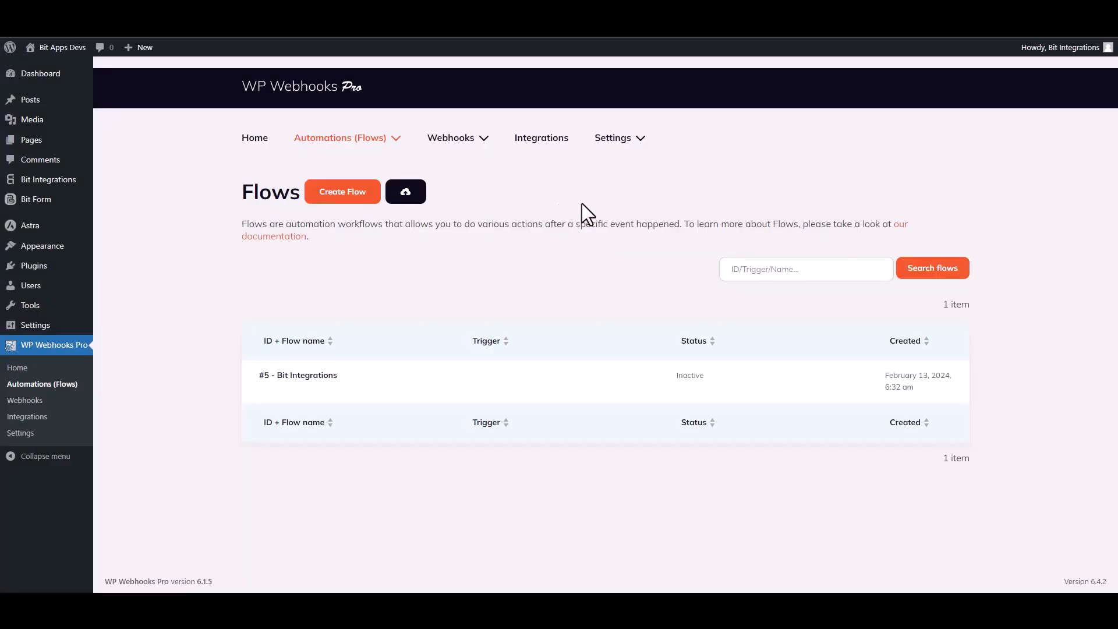
- Open the Bit Integrations flow for editing and give it the Webhooks trigger "HTTP request received"
mouse_move(300, 399)
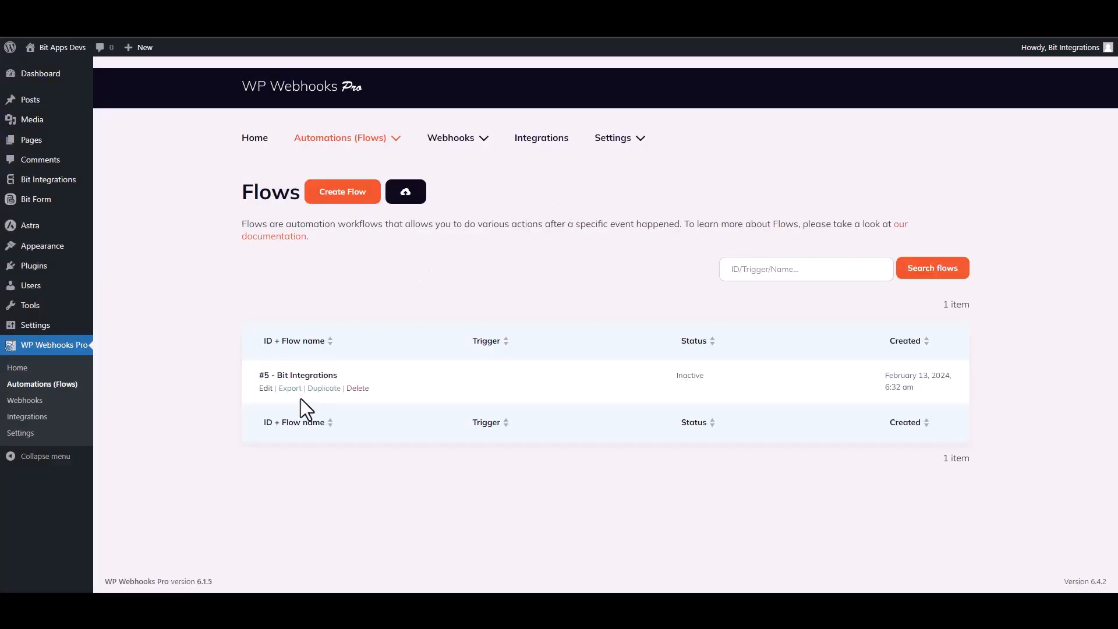
click(265, 389)
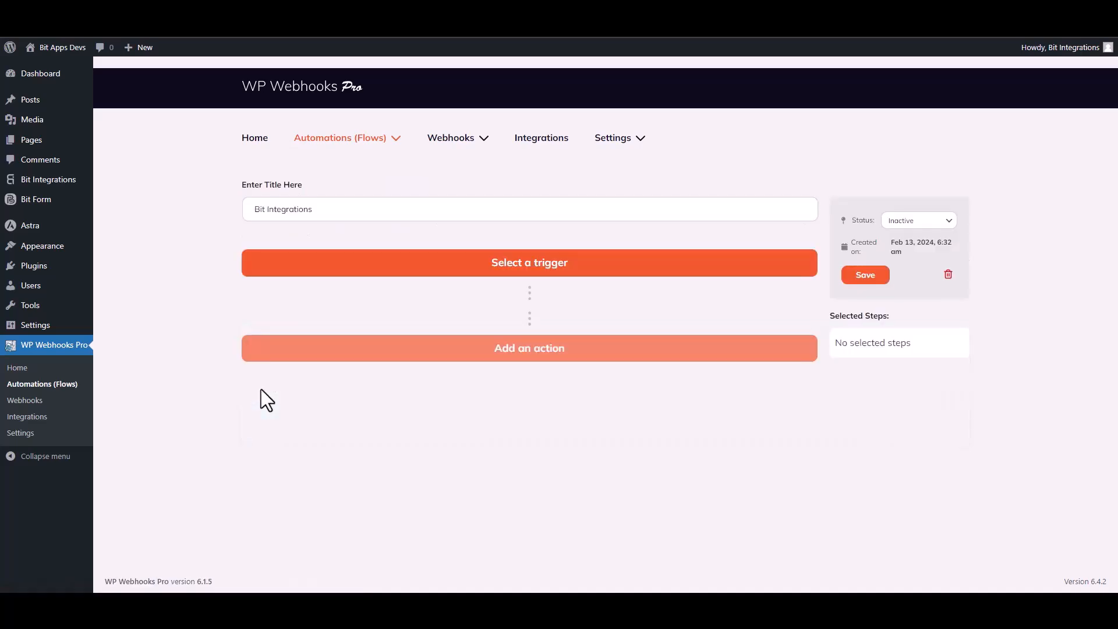
click(556, 268)
click(626, 330)
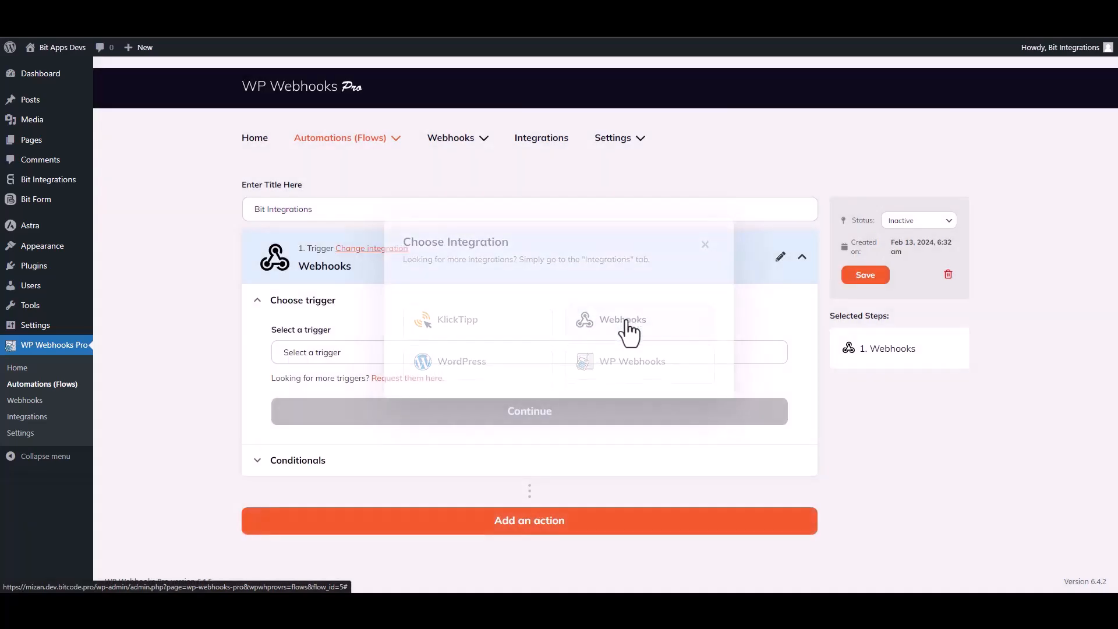
click(332, 353)
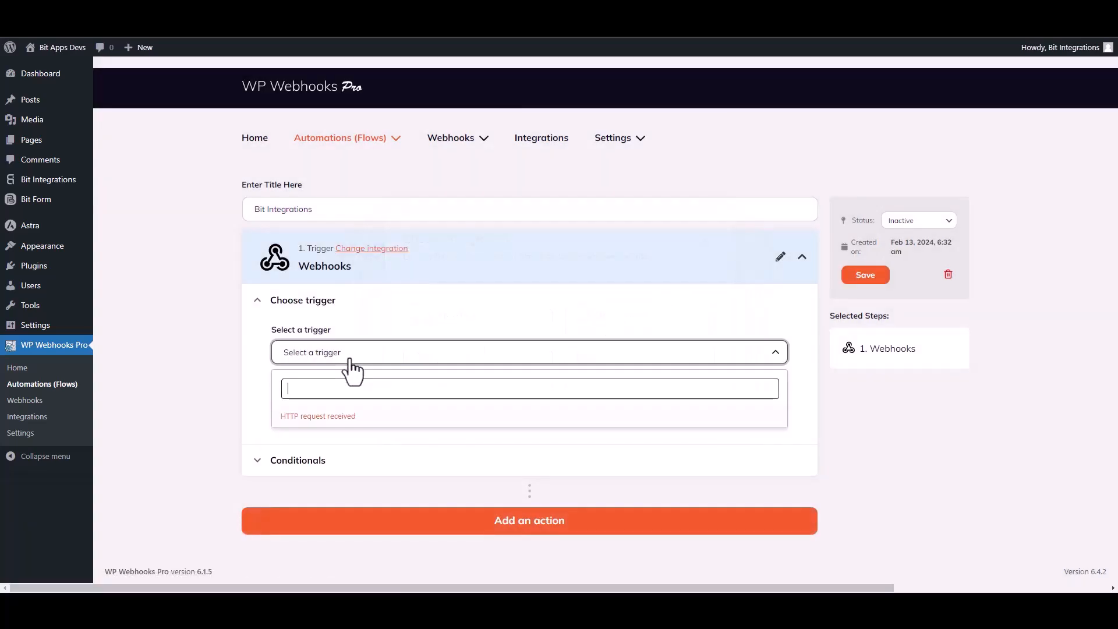
click(336, 416)
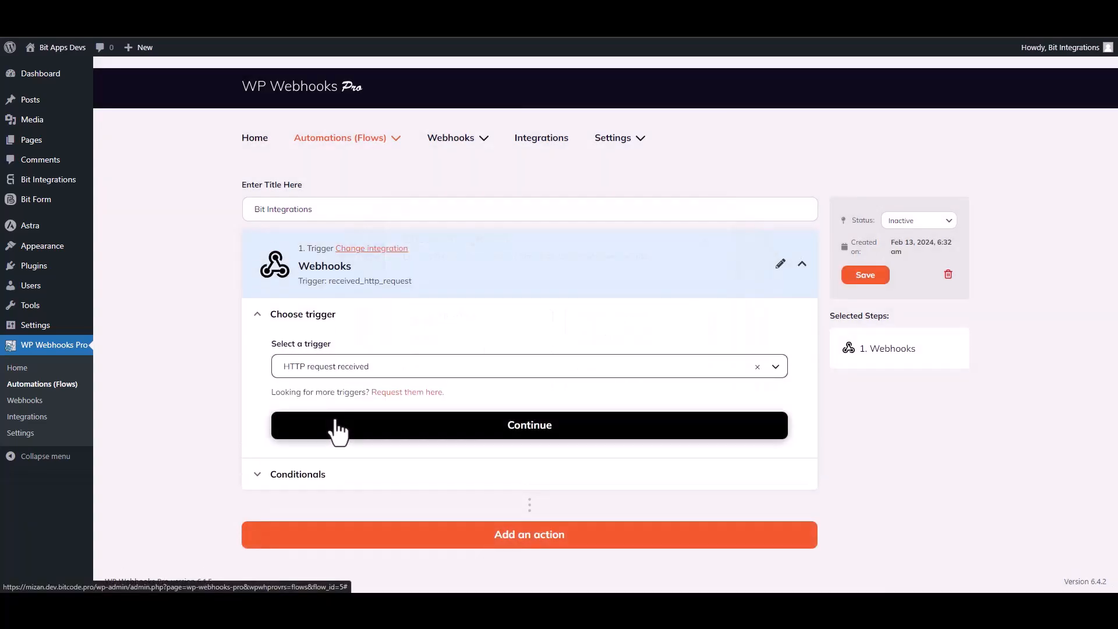
click(522, 426)
- Copy the flow's receivable trigger URL, including its token, into the Link field of the WPWebhooks integration settings in Bit Integrations
scroll(227, 372, down, 3)
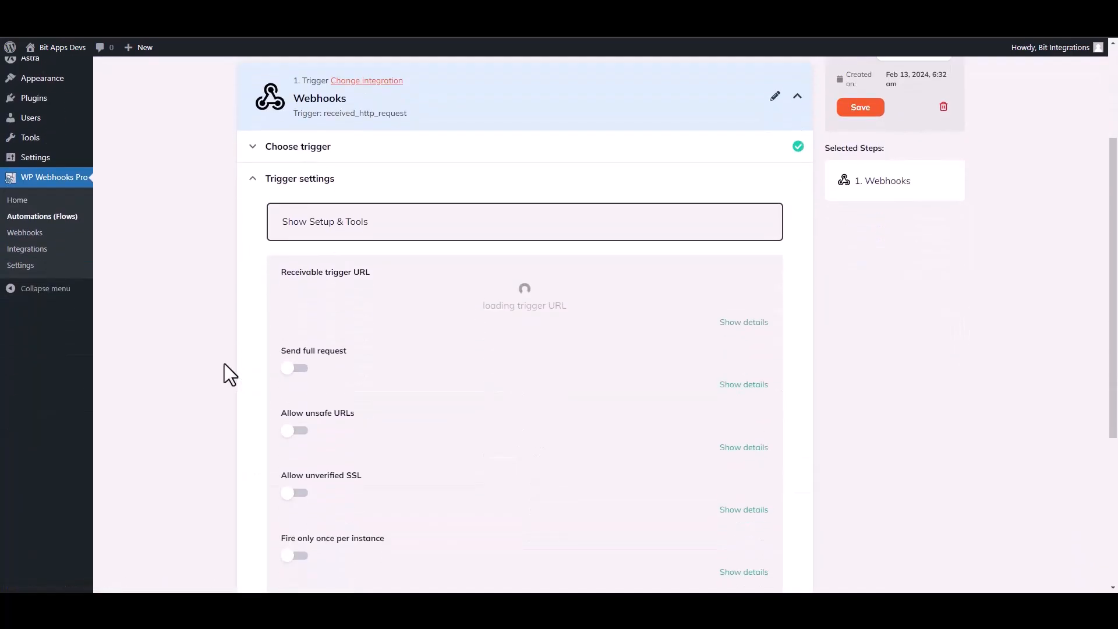
triple_click(446, 300)
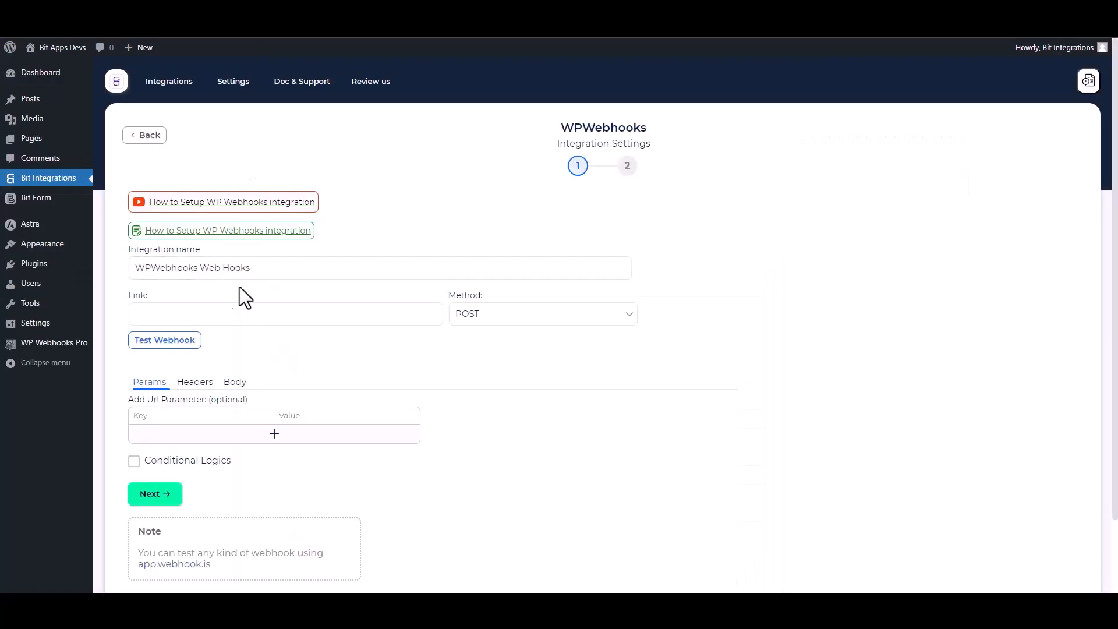
click(191, 312)
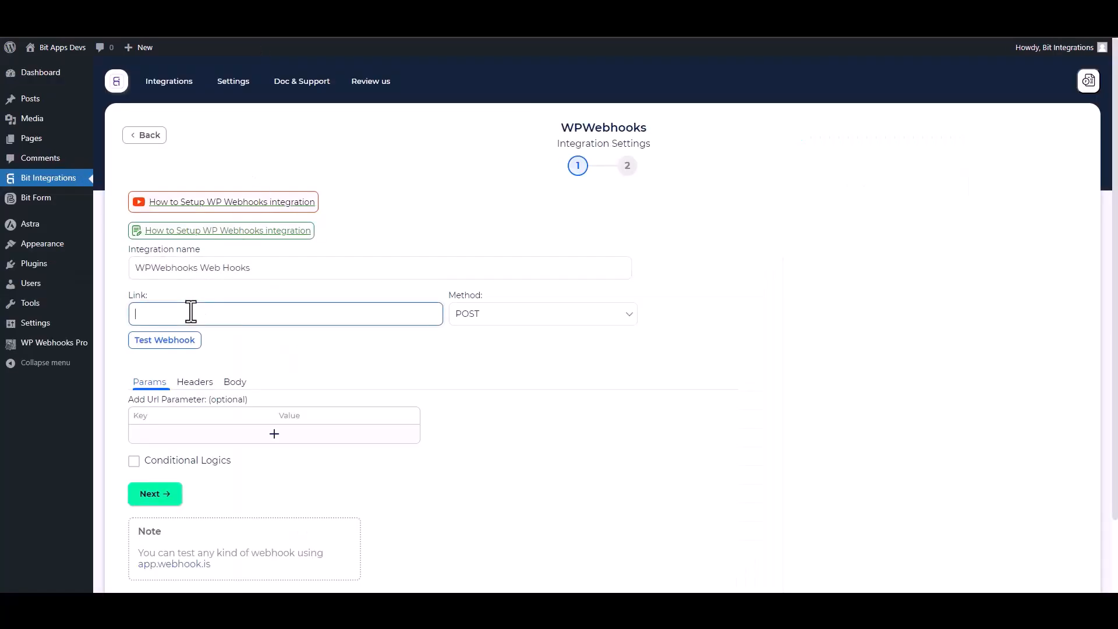
key(ctrl+v)
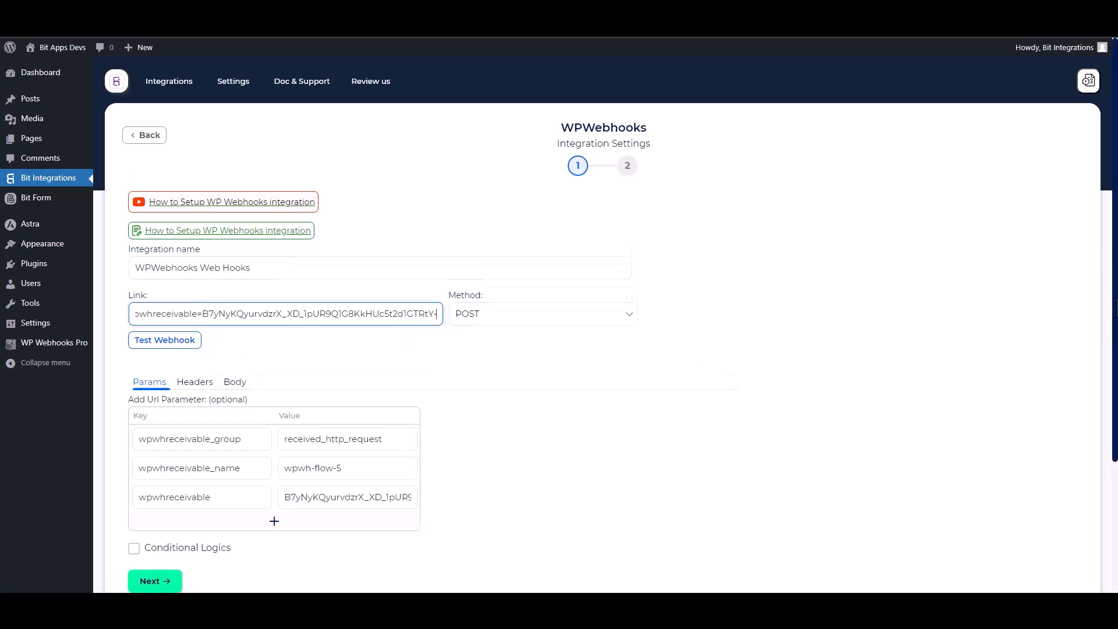
- Set the request body to send all data with content type application/json, and test the webhook
scroll(523, 350, down, 1)
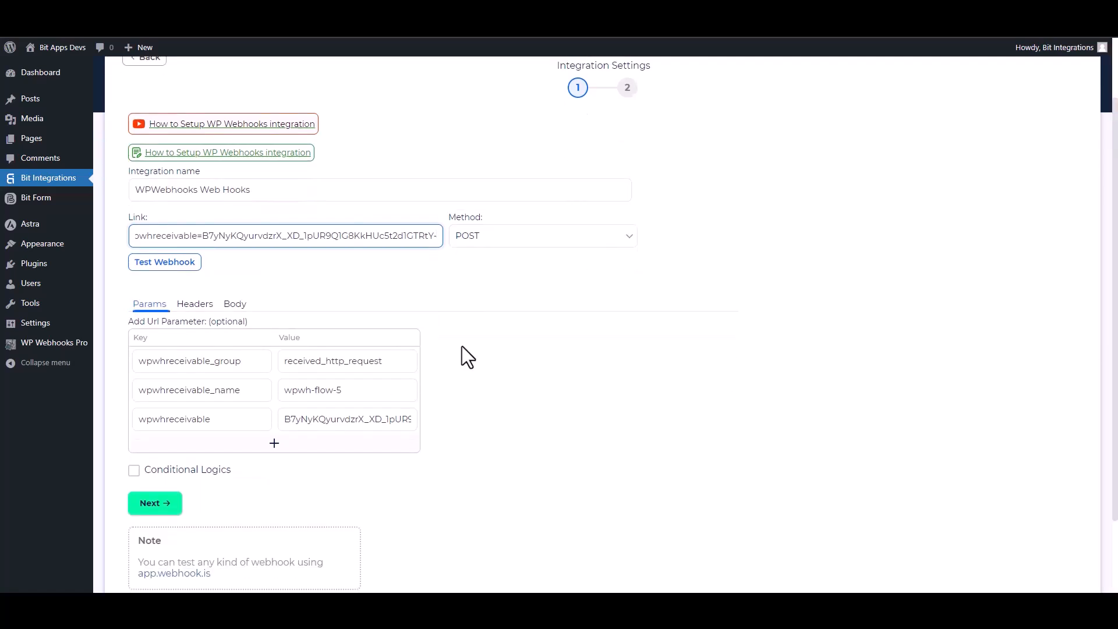
click(235, 304)
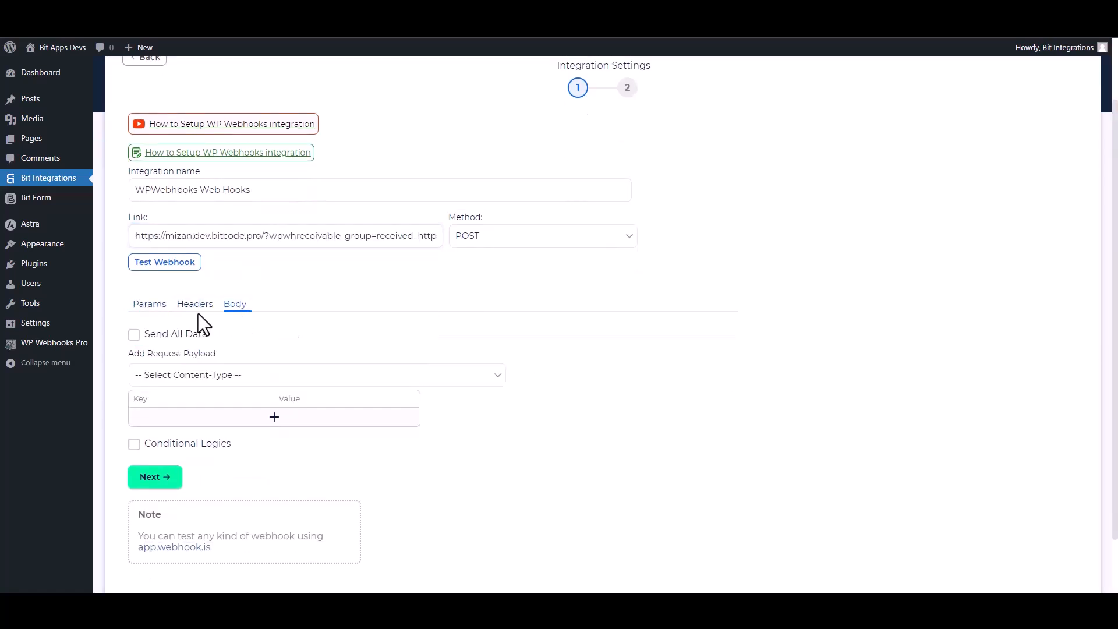
click(156, 337)
click(235, 379)
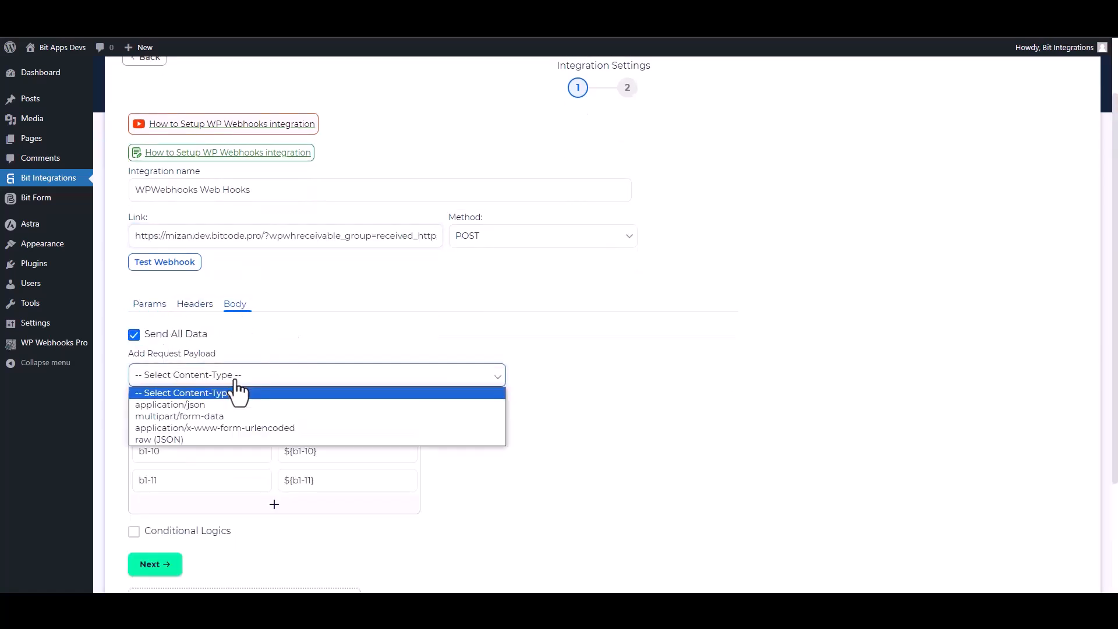
click(196, 408)
scroll(547, 396, down, 2)
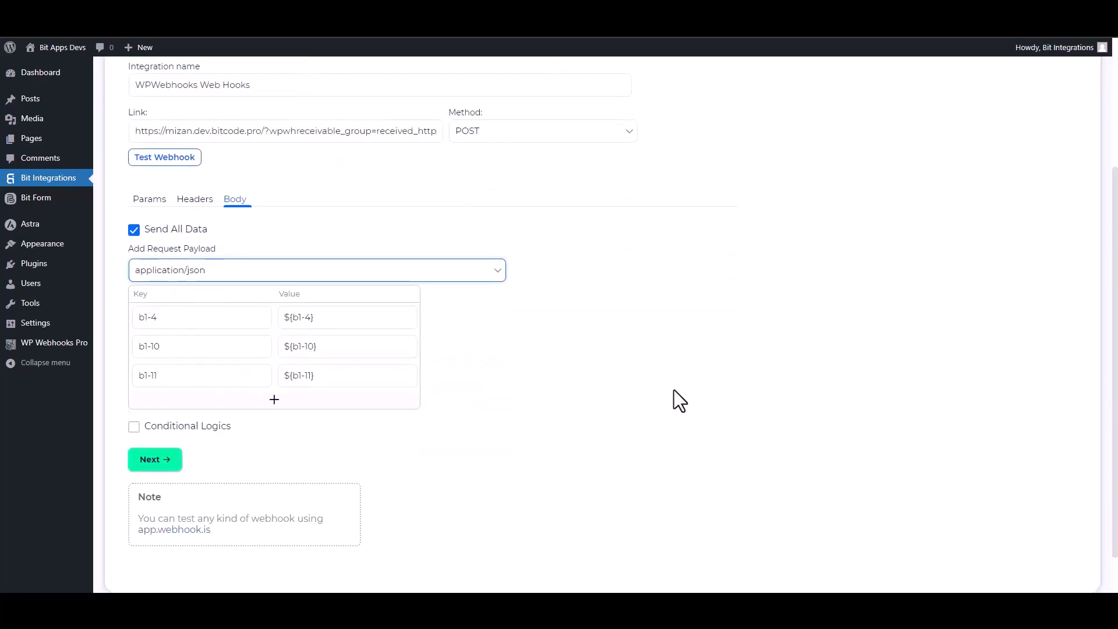
click(189, 163)
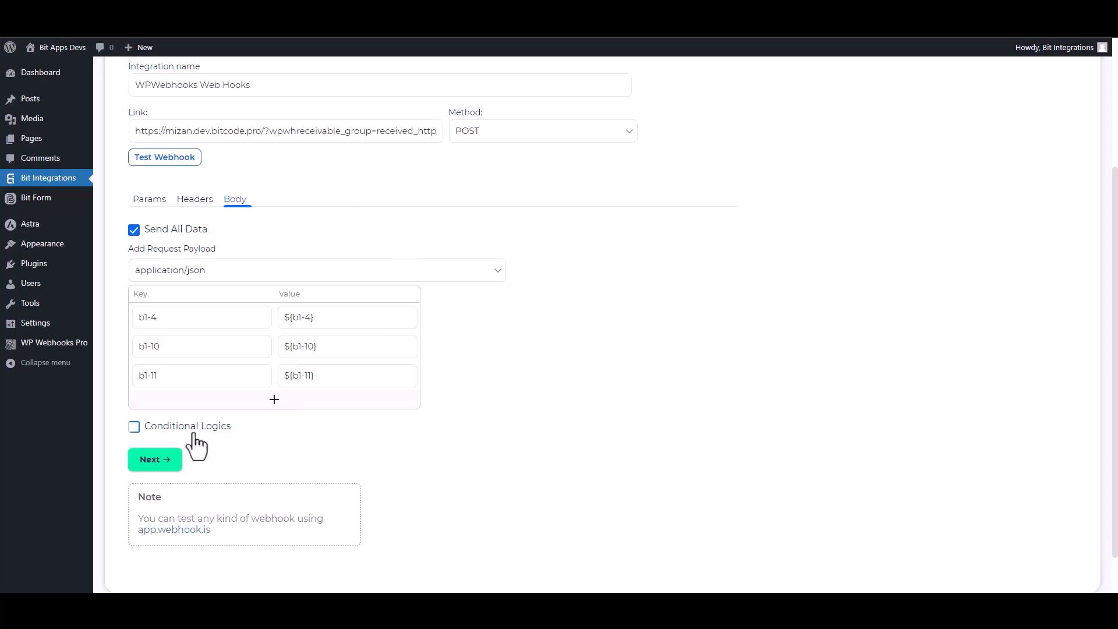
click(172, 429)
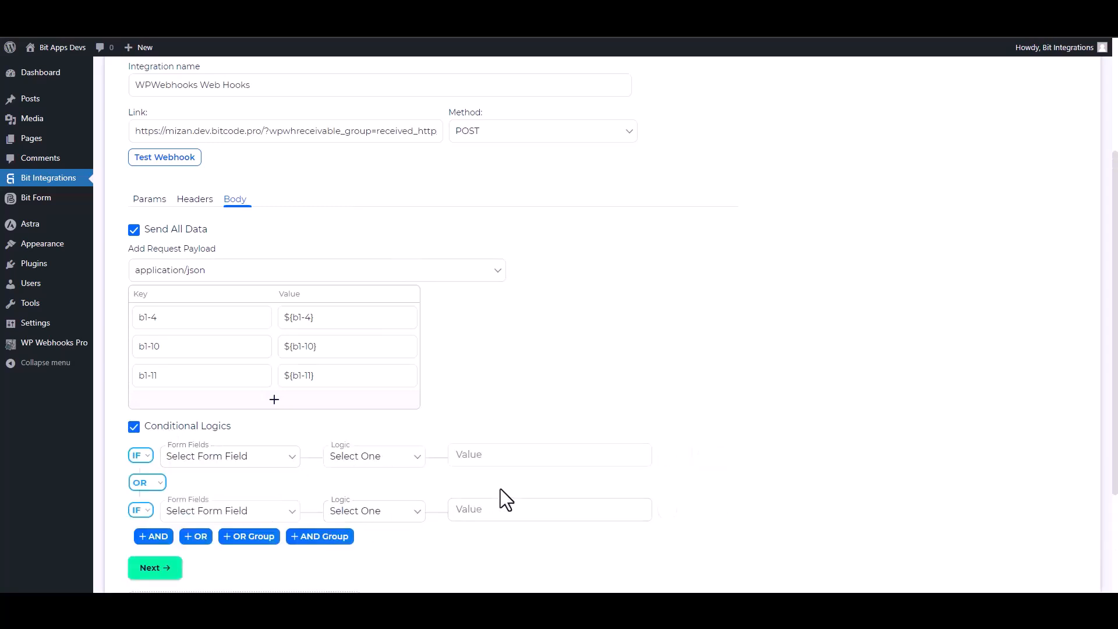
scroll(861, 424, down, 2)
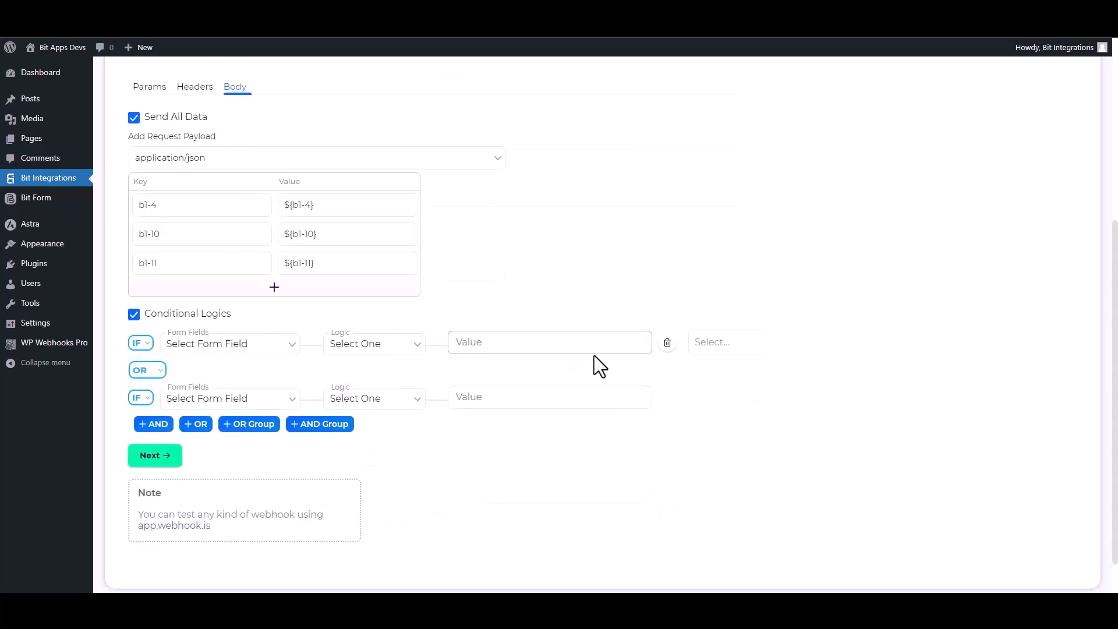
click(135, 314)
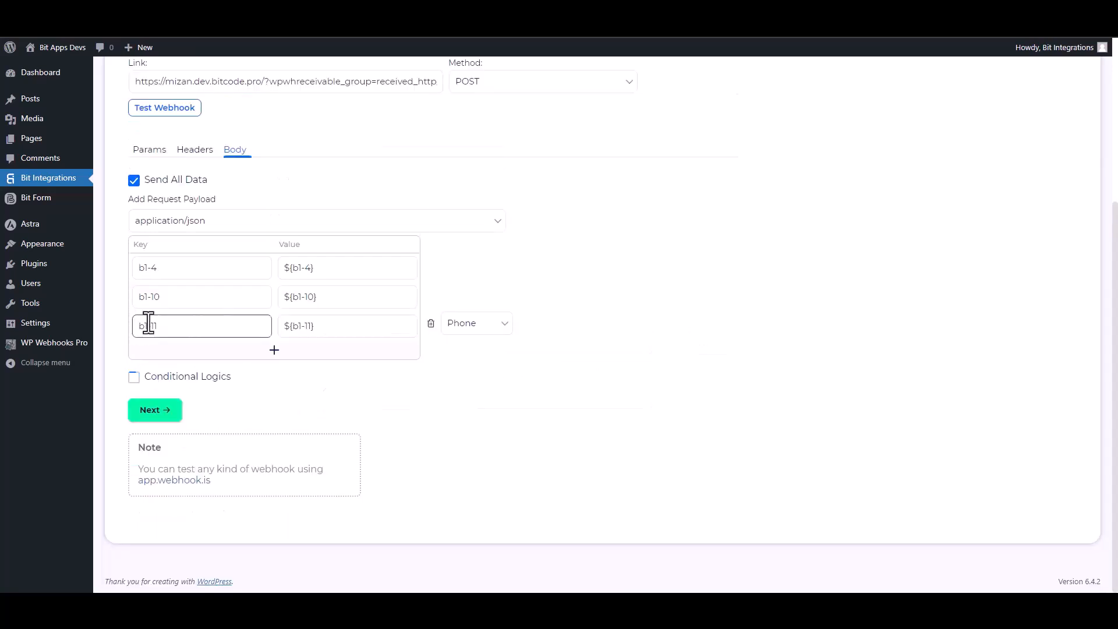
- Advance to the final step of the WPWebhooks integration and finish it
click(173, 408)
click(591, 240)
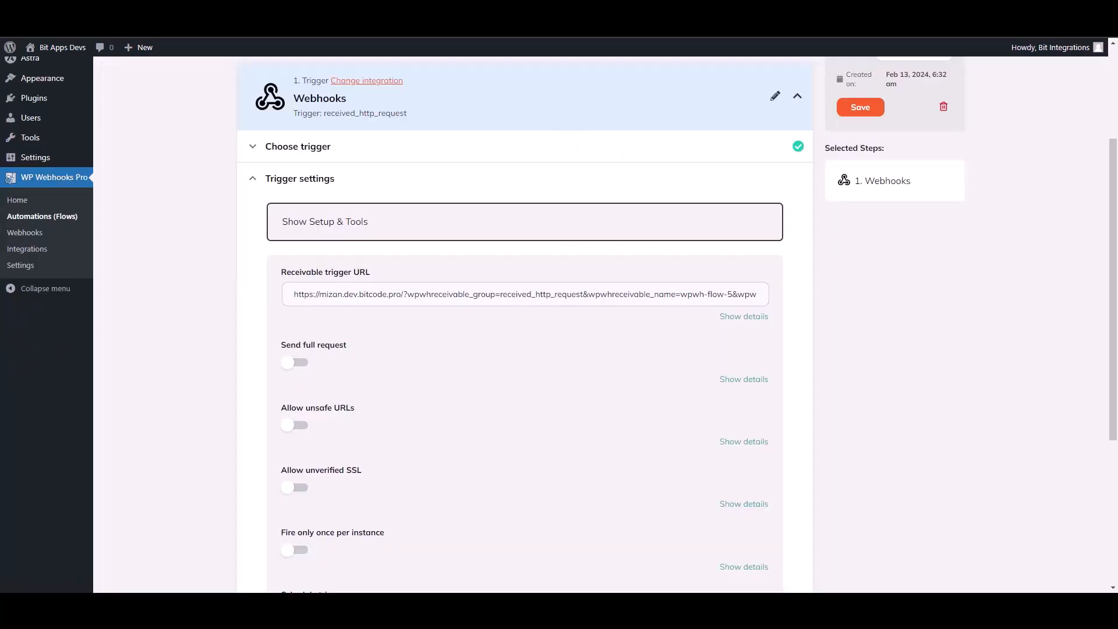
- Save the trigger settings in the WP Webhooks Pro flow and load Log #18 as the test trigger's log data
drag(1116, 296, 1117, 409)
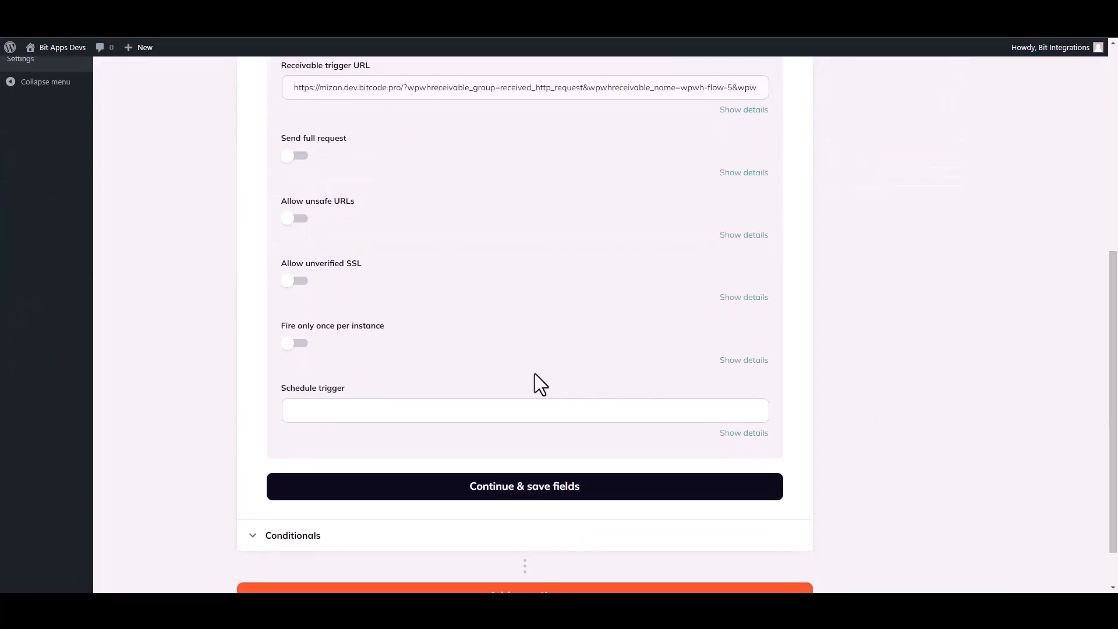
click(520, 487)
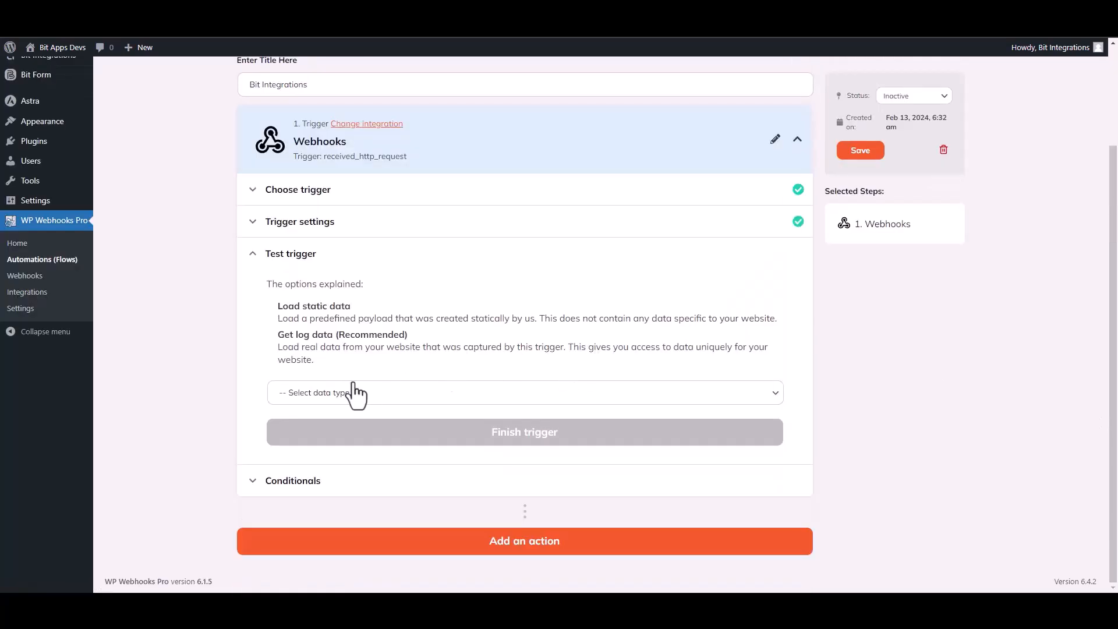
click(351, 396)
click(319, 434)
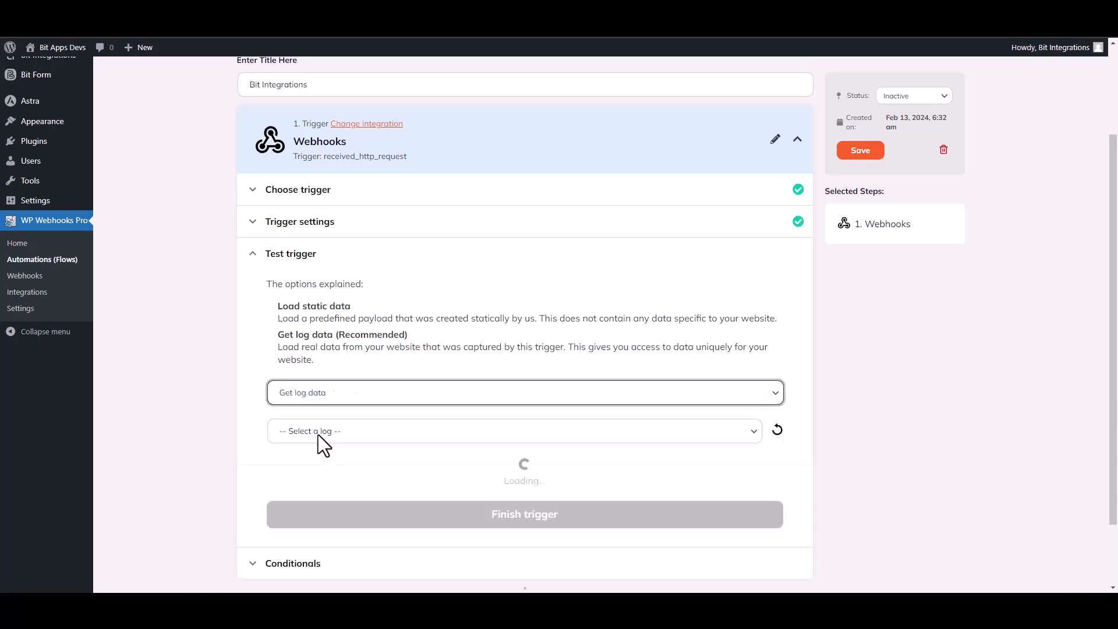
click(597, 436)
click(364, 461)
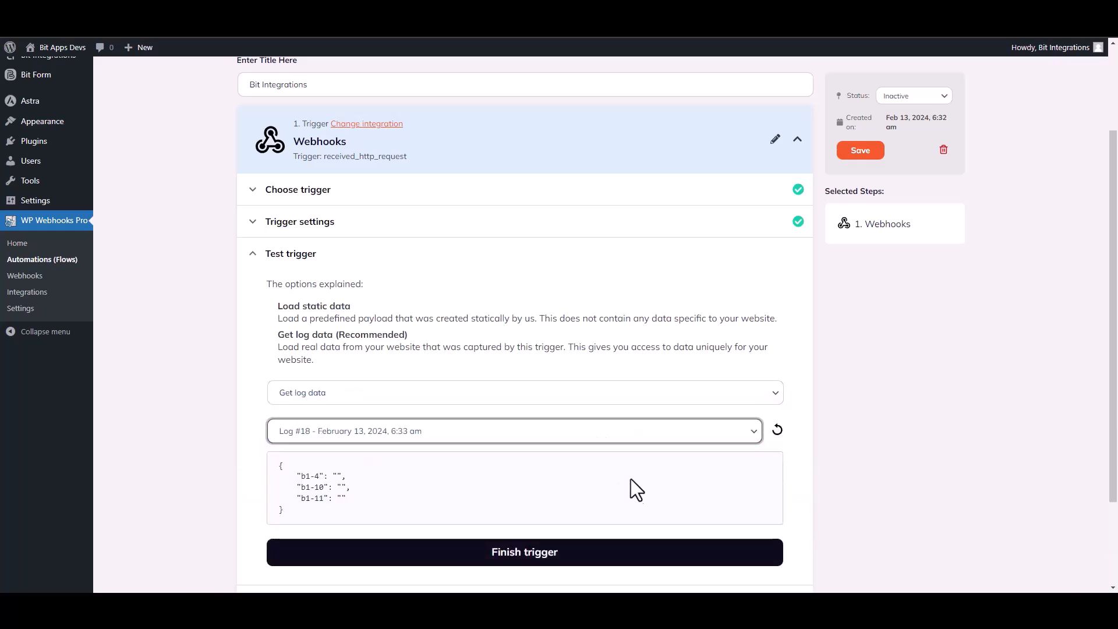
- Check the received b1-4, b1-10 and b1-11 fields in the log data and finish the flow's trigger
drag(350, 500, 292, 476)
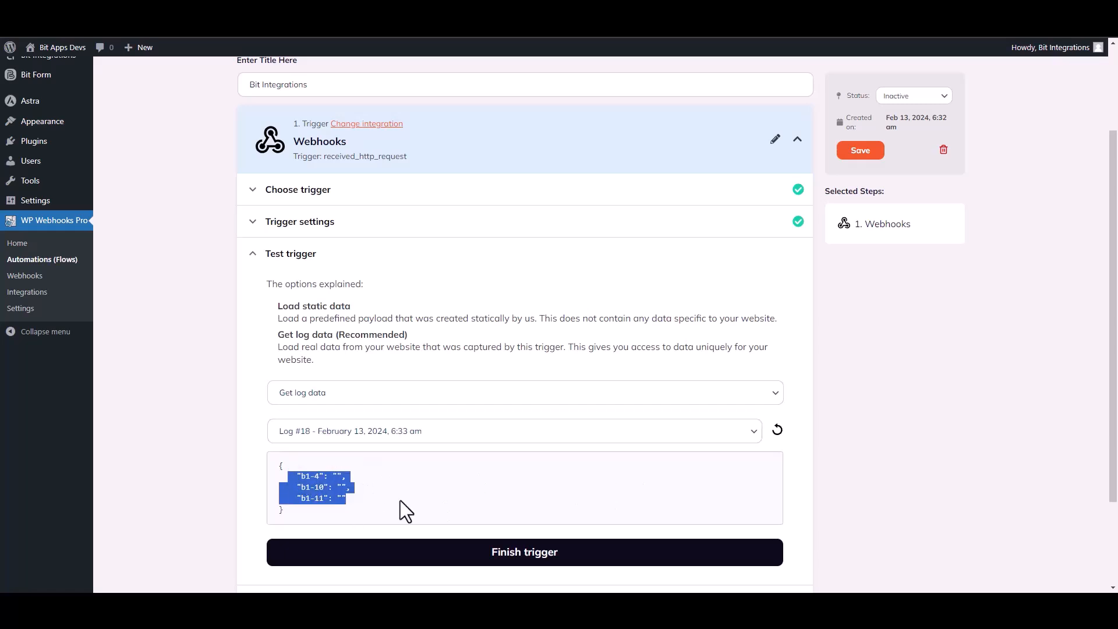
click(639, 498)
scroll(670, 428, down, 2)
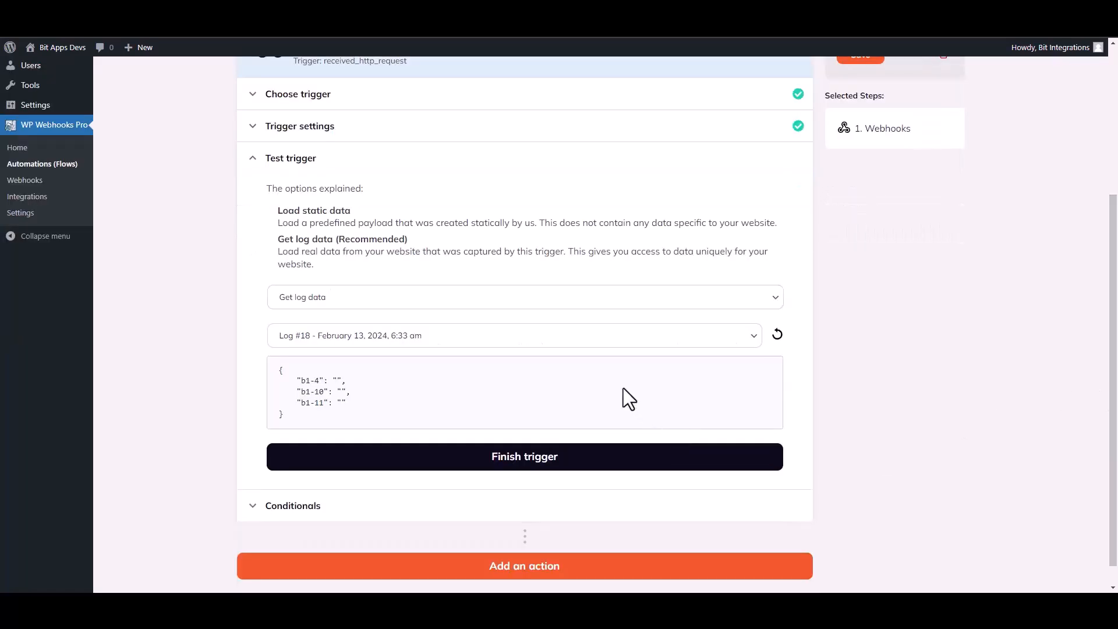
click(533, 473)
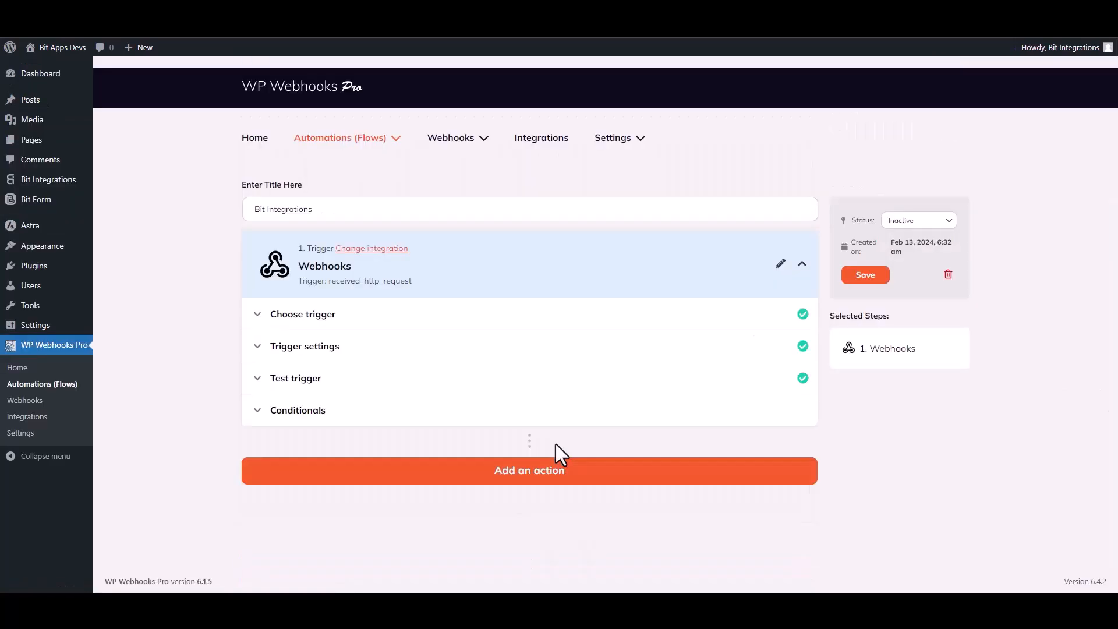
- Add a WordPress action to the Bit Integrations flow and choose Create user as its action
click(530, 473)
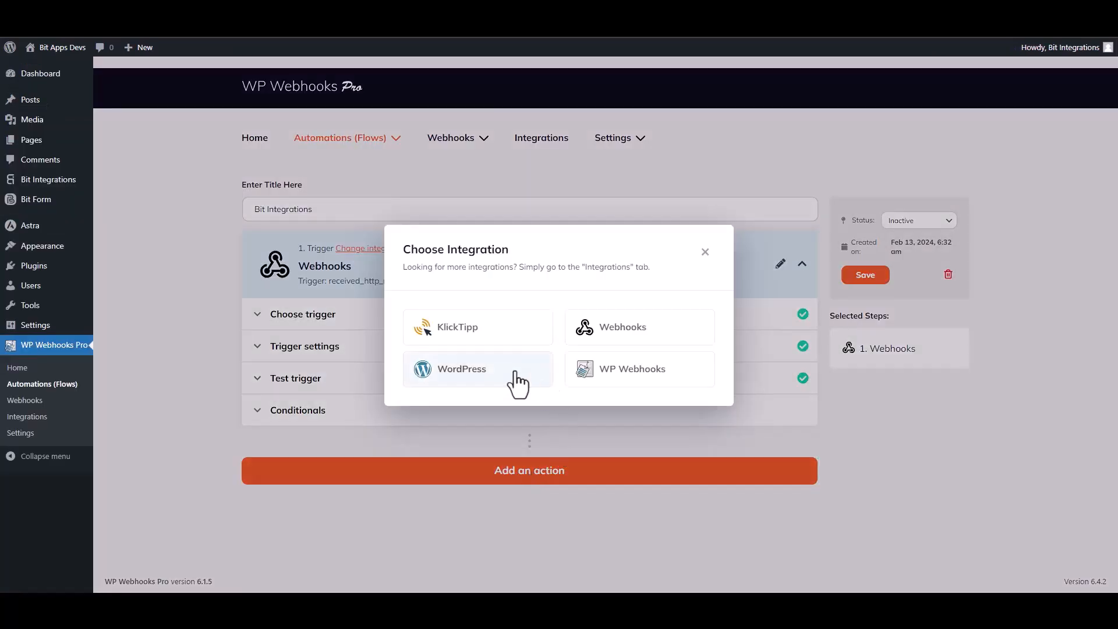
click(482, 373)
scroll(482, 384, down, 2)
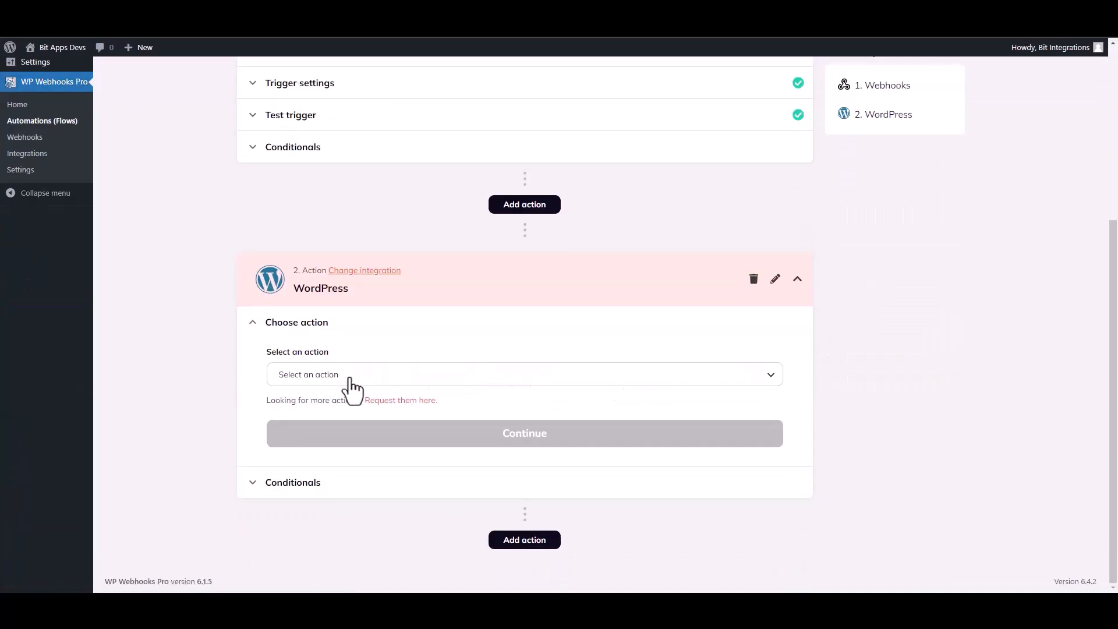
click(347, 377)
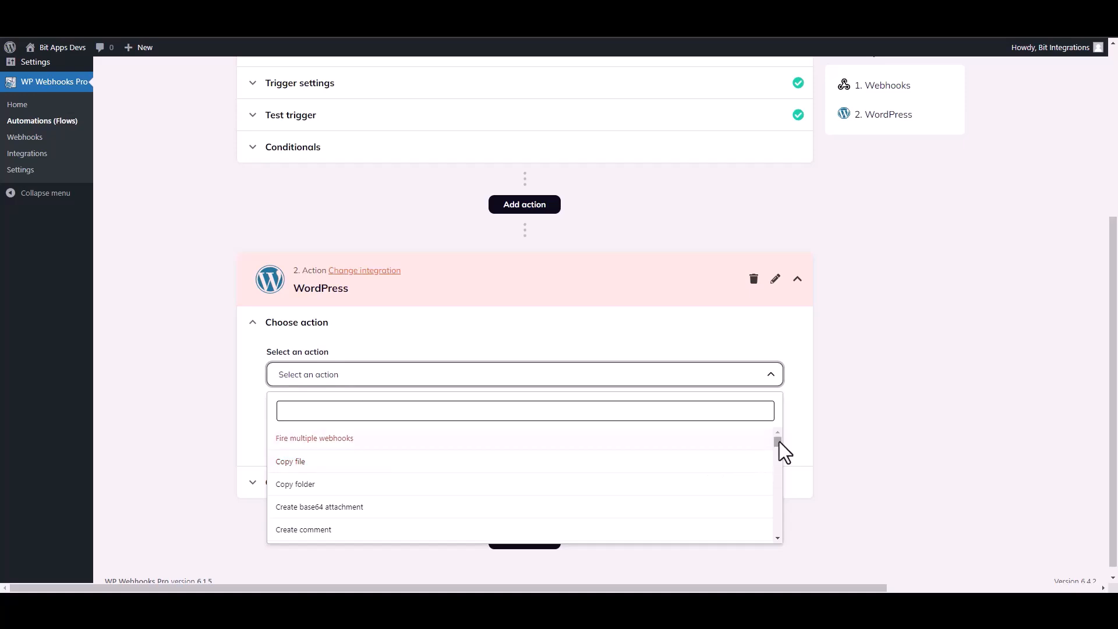
text(create u)
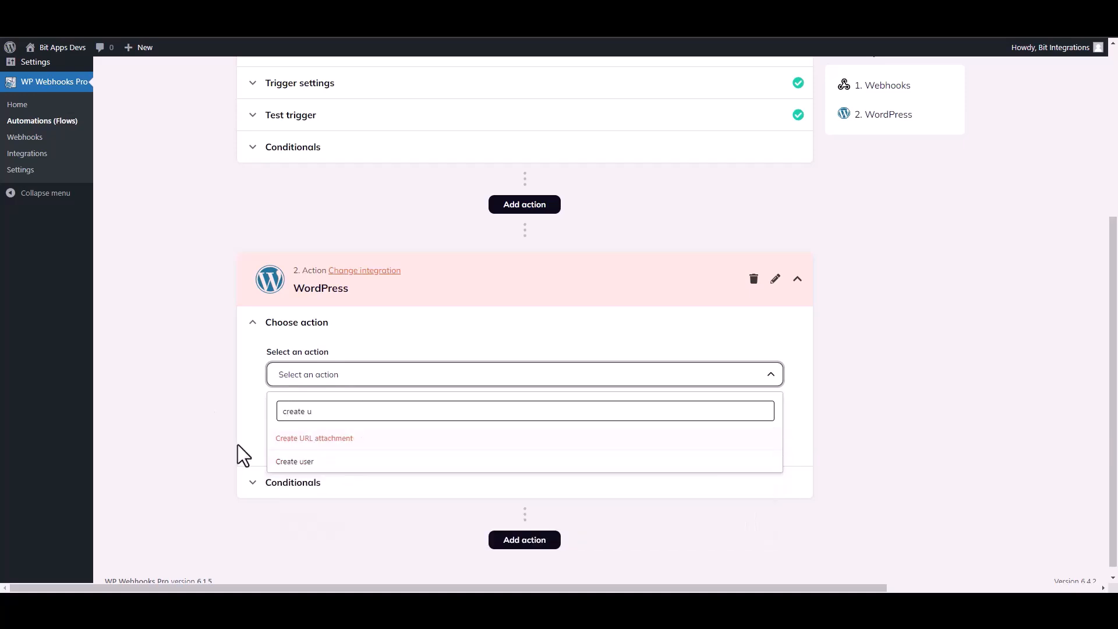
click(295, 461)
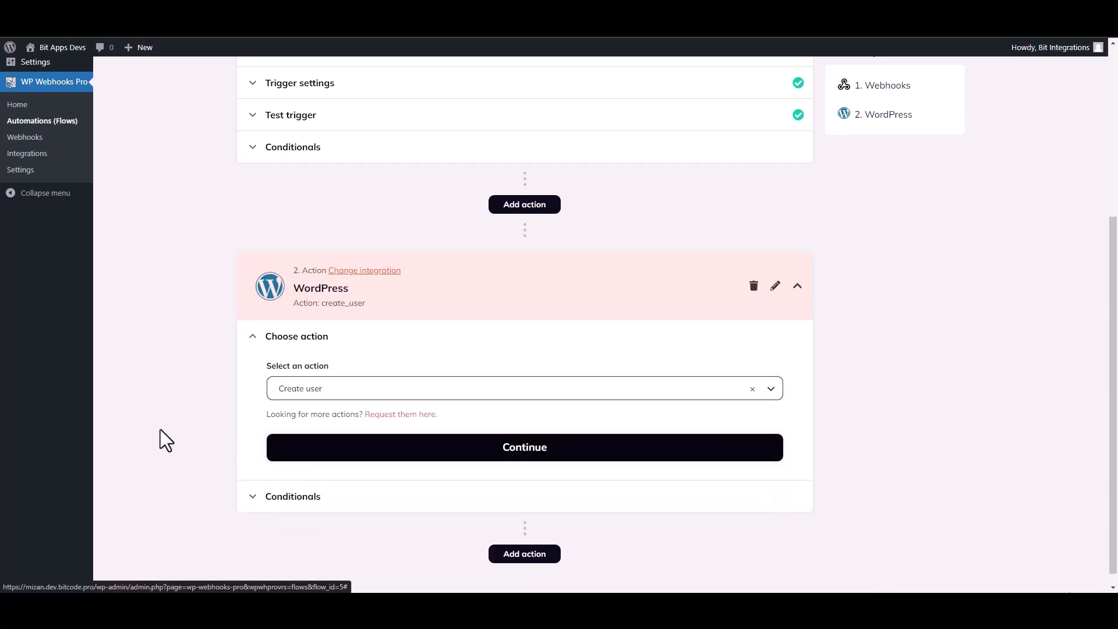
click(414, 450)
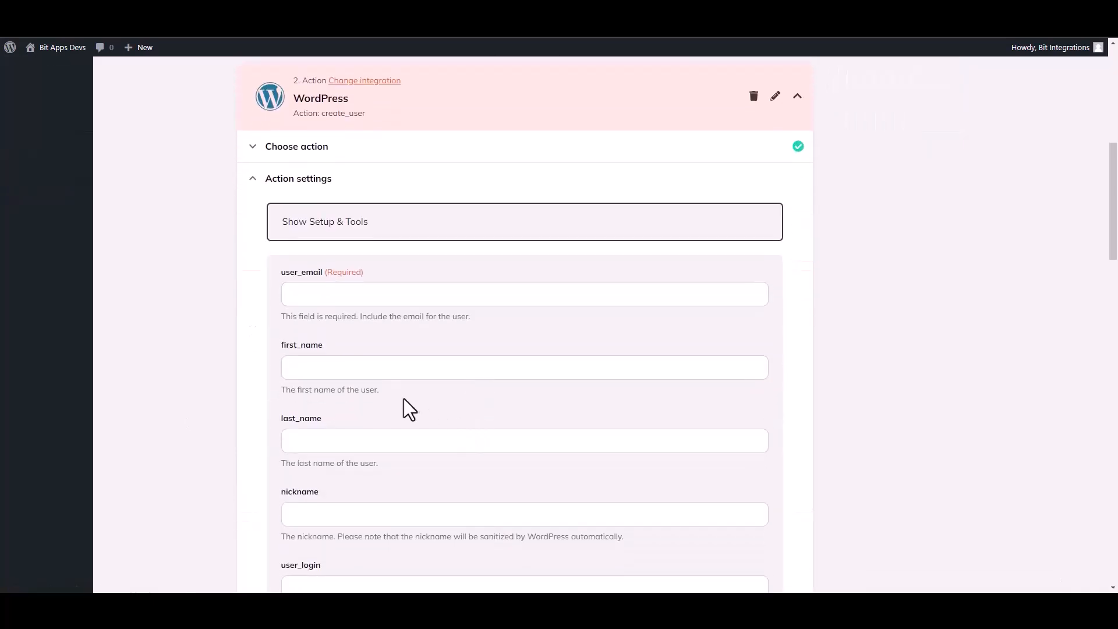
- Map user_email to the Webhooks trigger's b1-4 field and first_name to b1-10, and save the action fields
click(324, 300)
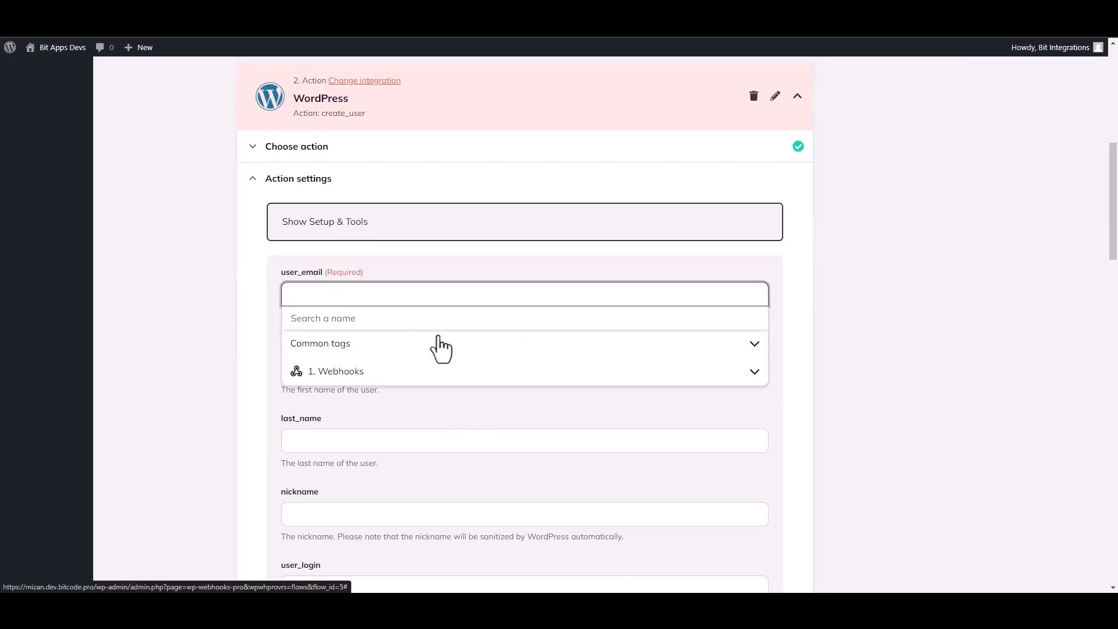
click(340, 375)
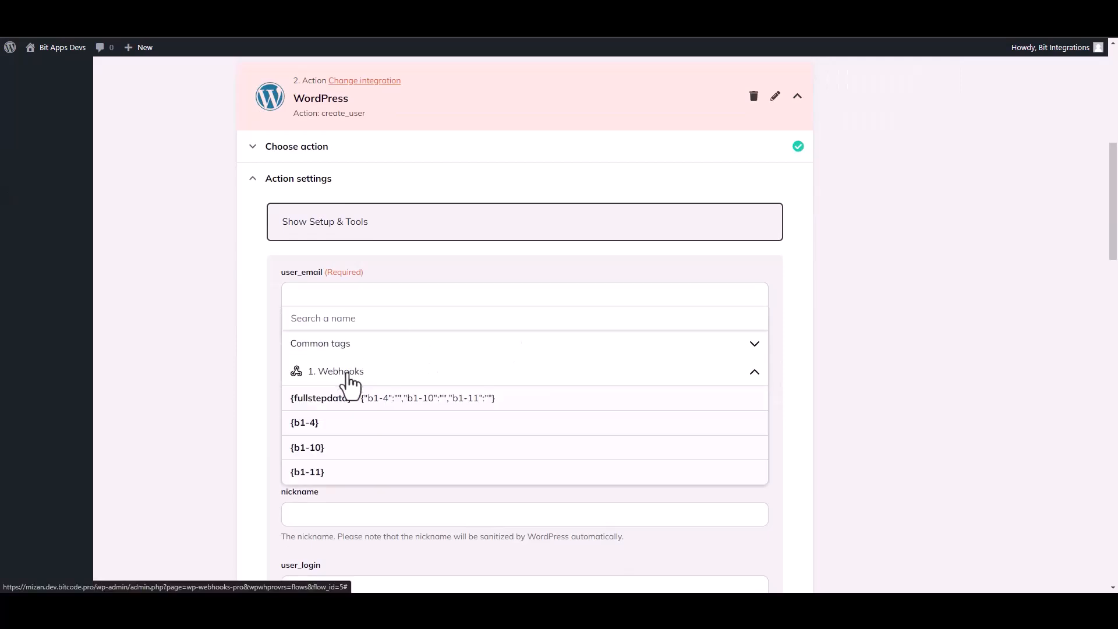
click(320, 431)
click(212, 391)
click(314, 372)
click(350, 449)
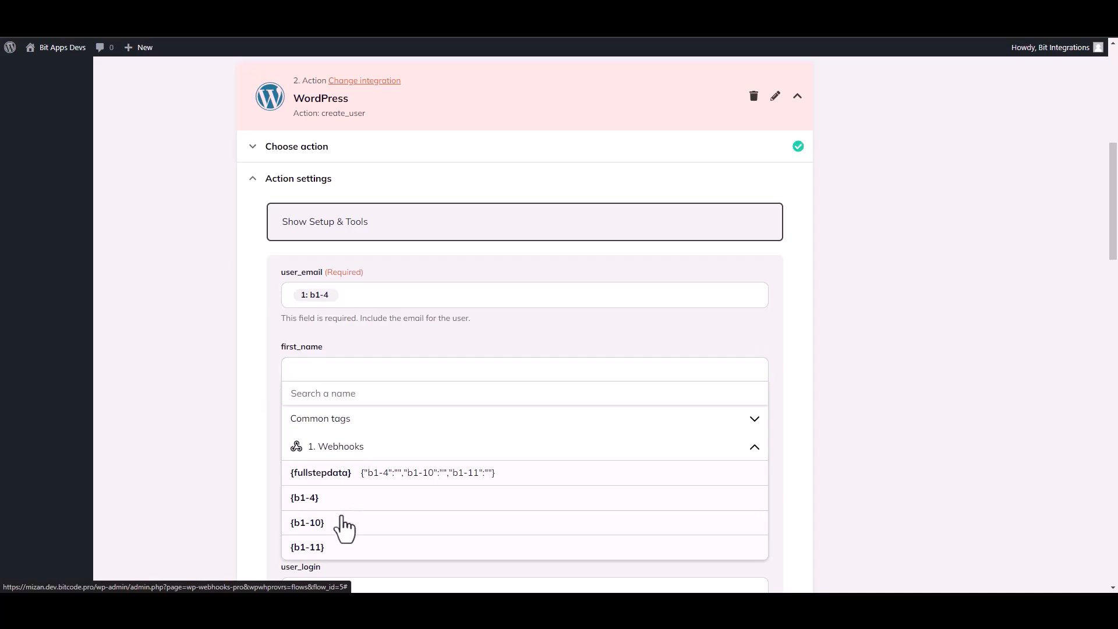
click(321, 525)
click(205, 430)
drag(1115, 242, 1115, 530)
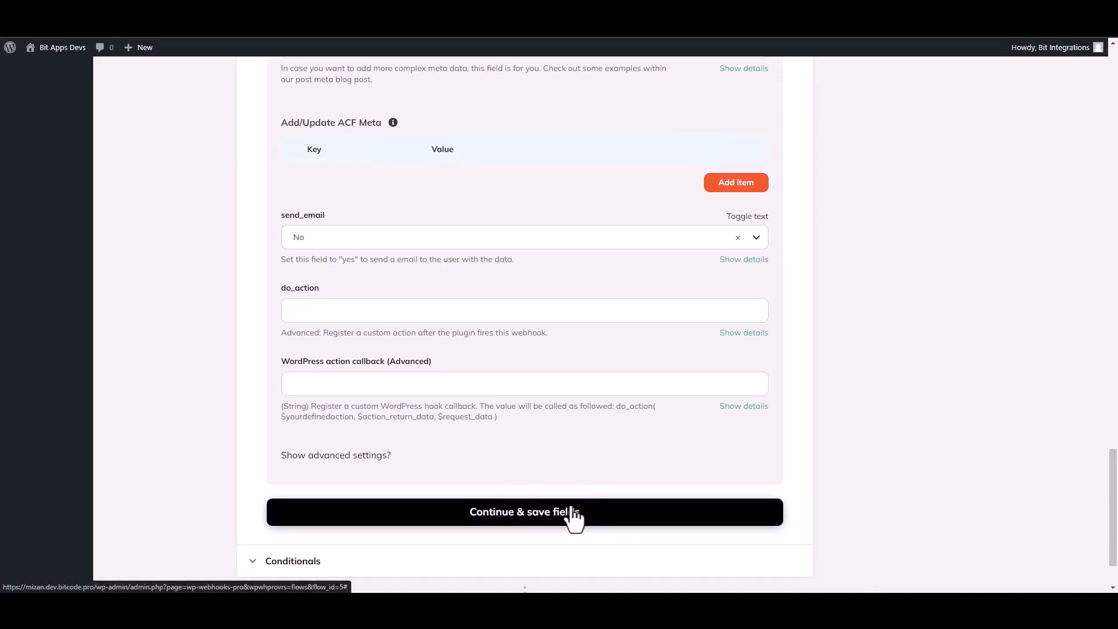
scroll(611, 483, down, 1)
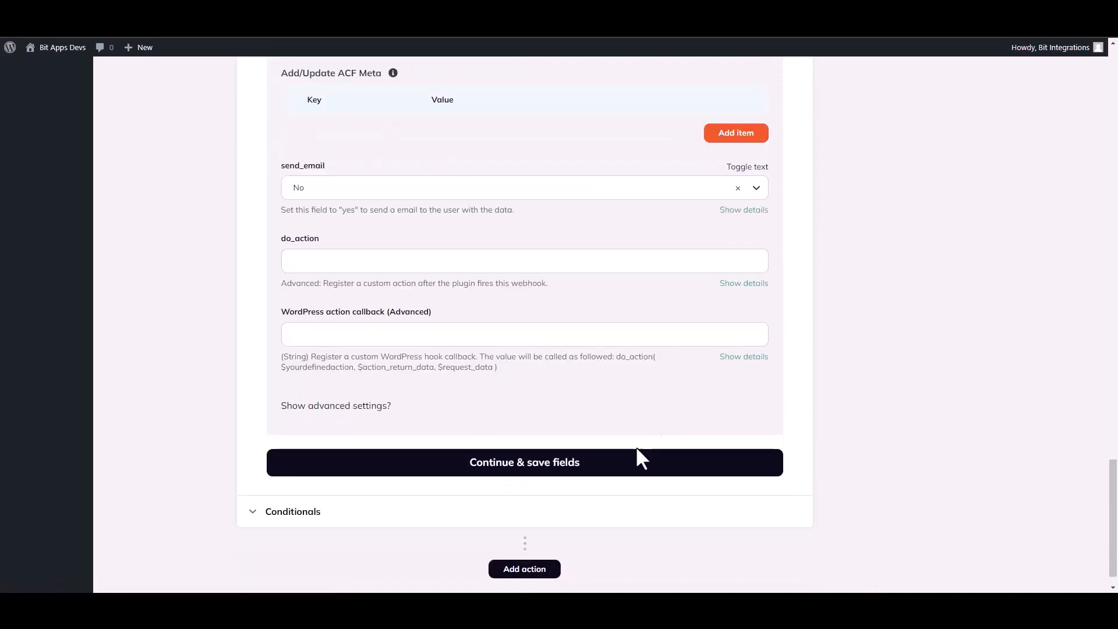
click(652, 449)
- Test the create user action with the Fire webhook action option, check the response's success value, and finish the action
click(338, 400)
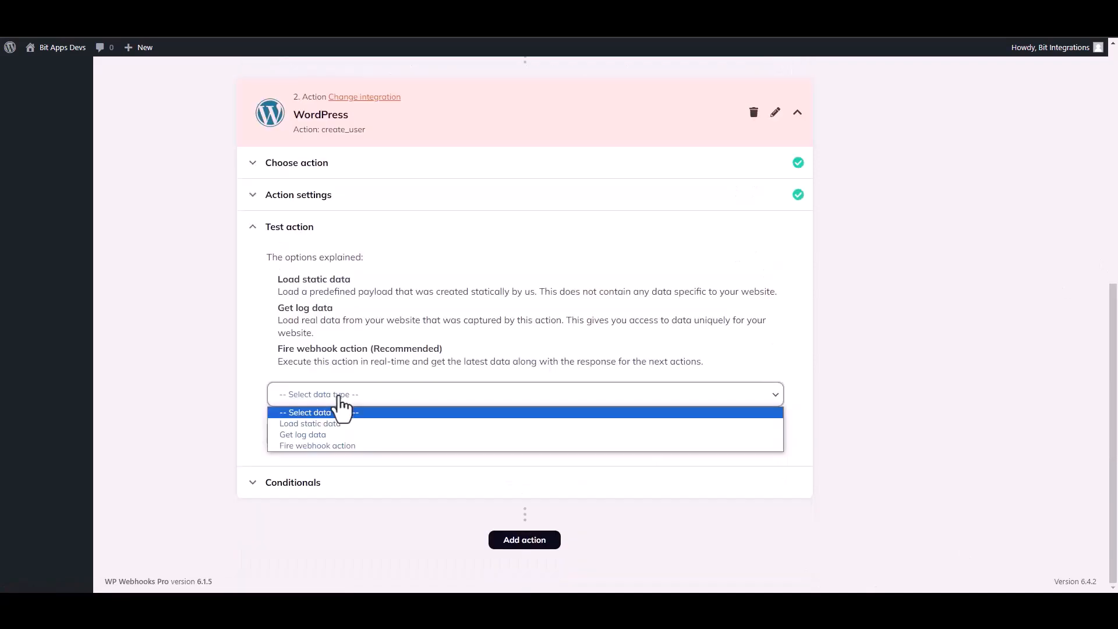
click(310, 445)
click(314, 432)
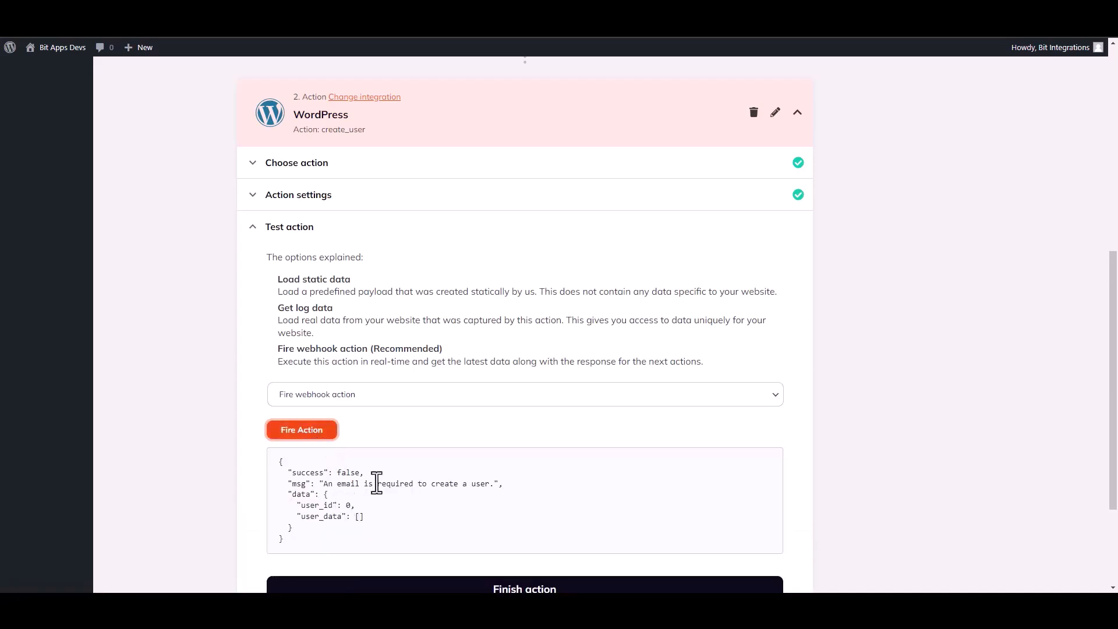
drag(292, 473, 324, 474)
click(567, 501)
drag(1116, 390, 1117, 468)
click(544, 453)
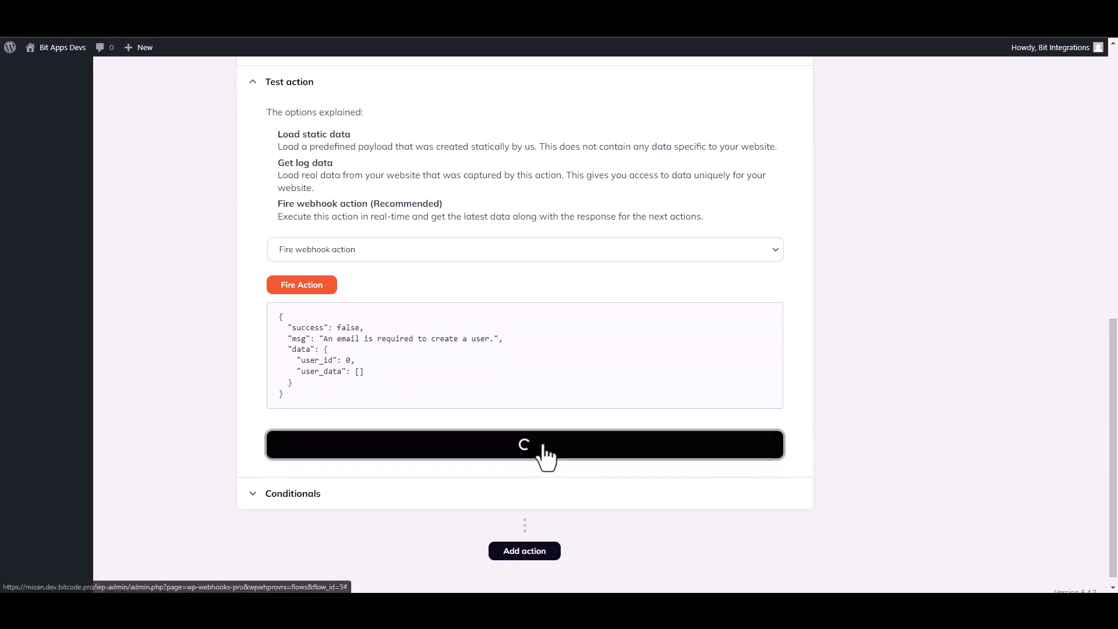
- Set the flow's status to Active and save the flow
drag(1117, 358, 1105, 257)
click(912, 166)
click(900, 187)
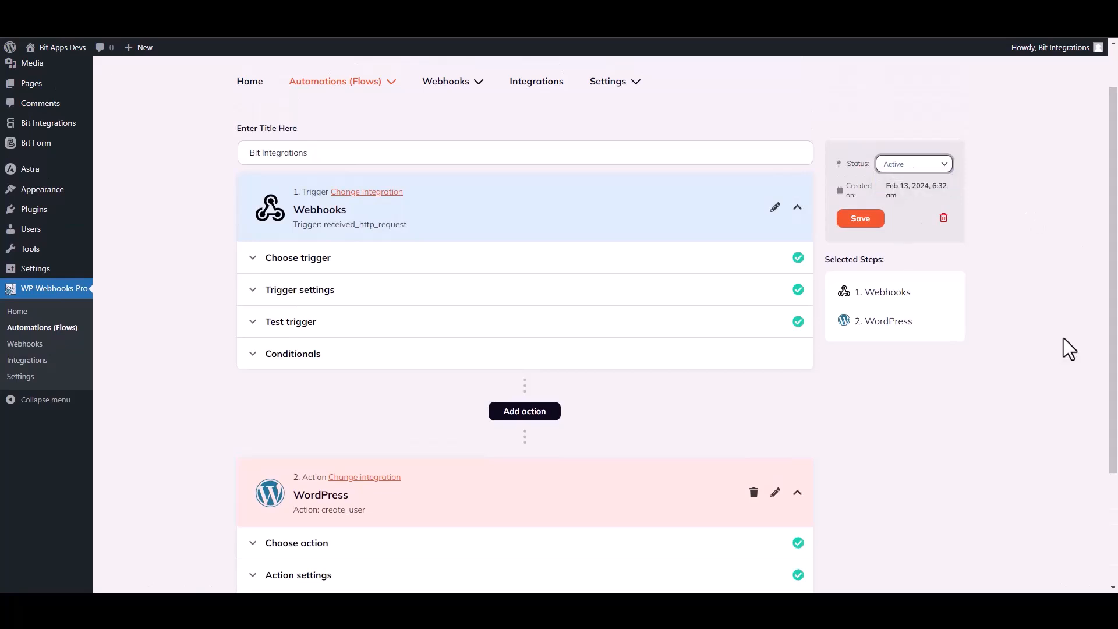
click(864, 226)
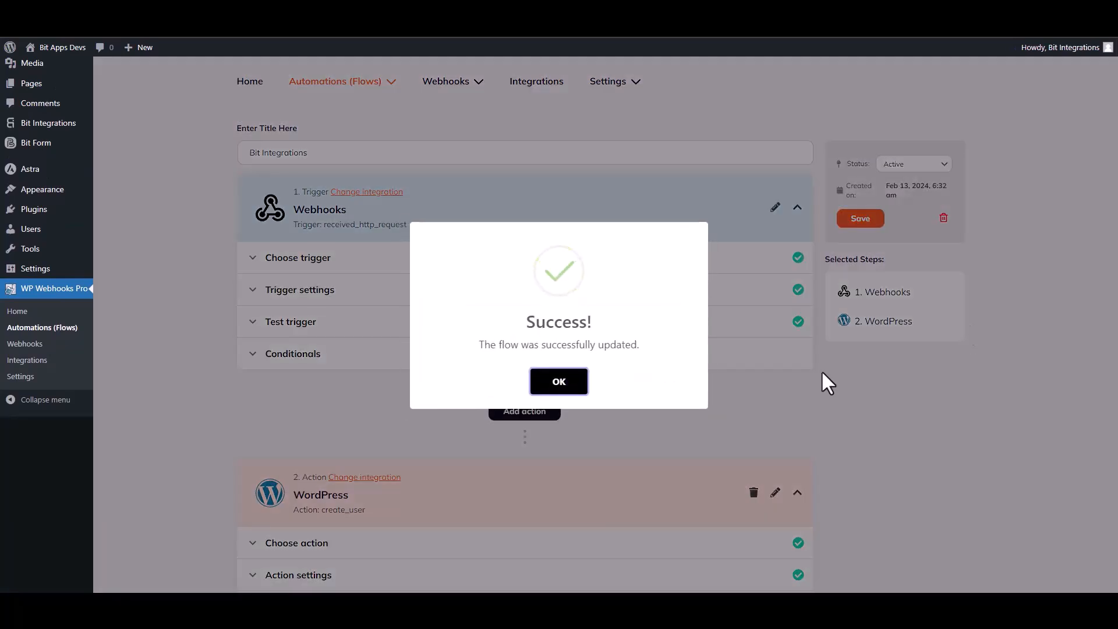
click(574, 382)
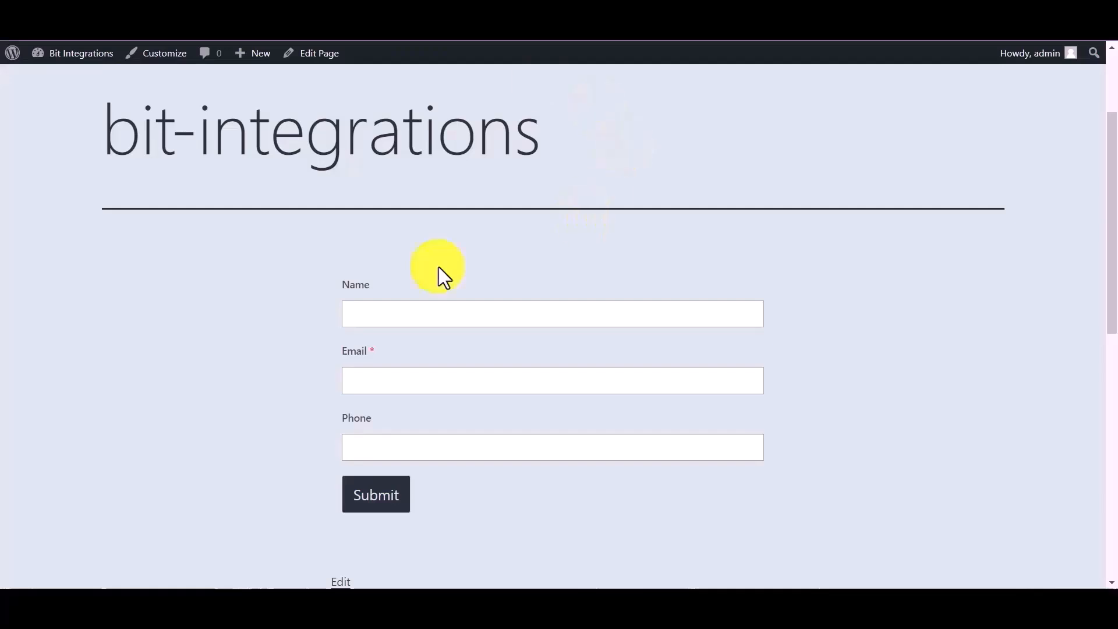
- Fill in the bit-integrations page's form with the name Bit Integrations, the contact's e-mail and phone number, and submit it
scroll(420, 195, down, 3)
scroll(349, 195, up, 1)
click(395, 245)
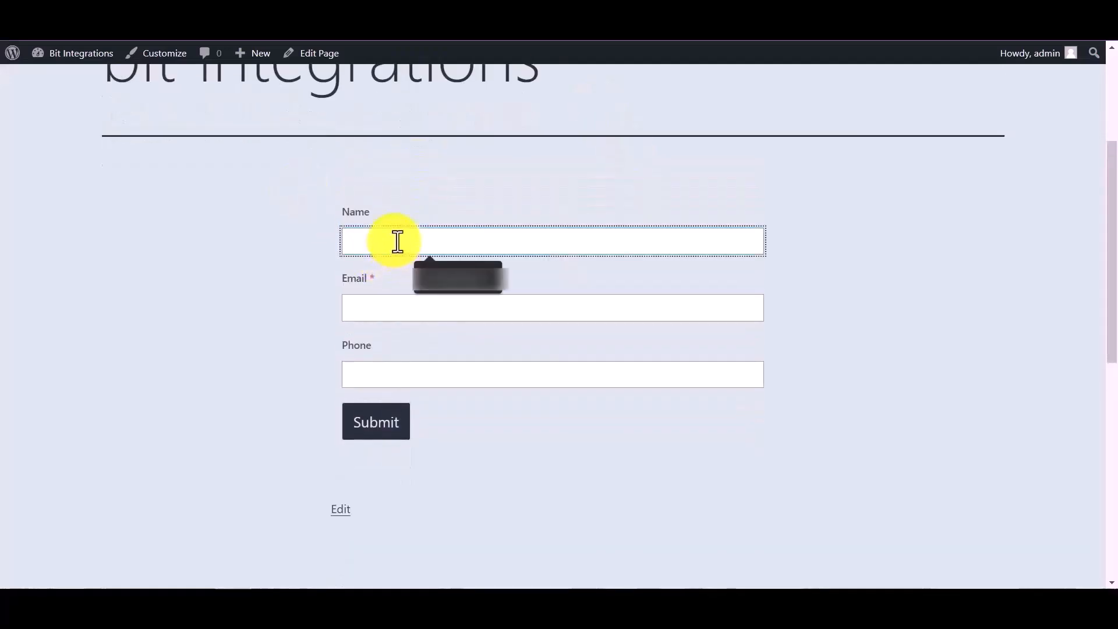
text(Bit Integrat)
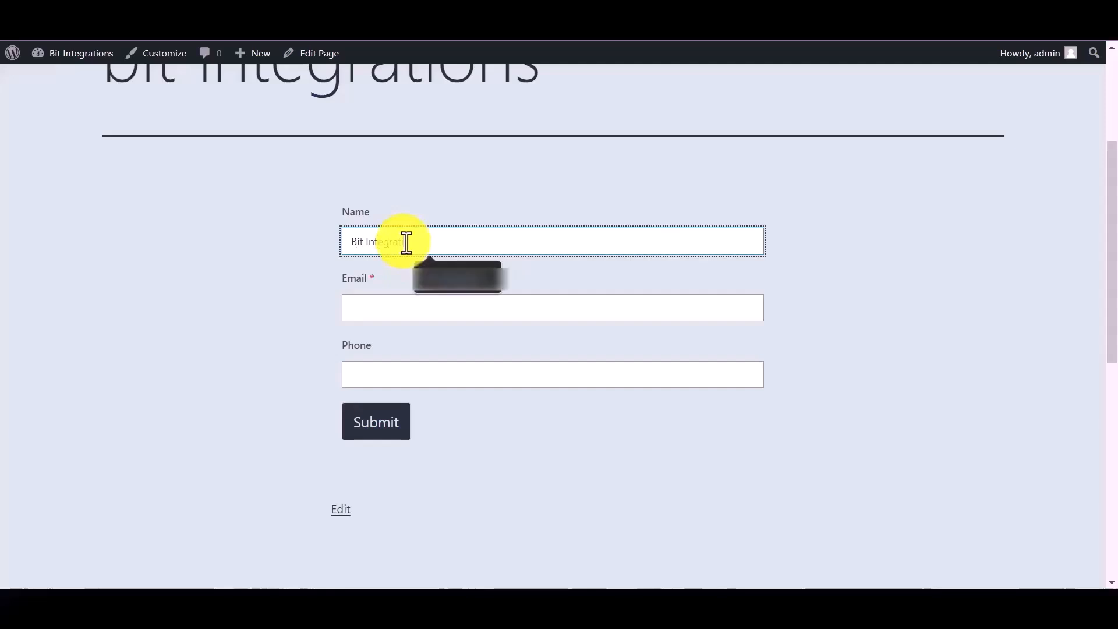
click(382, 306)
click(499, 354)
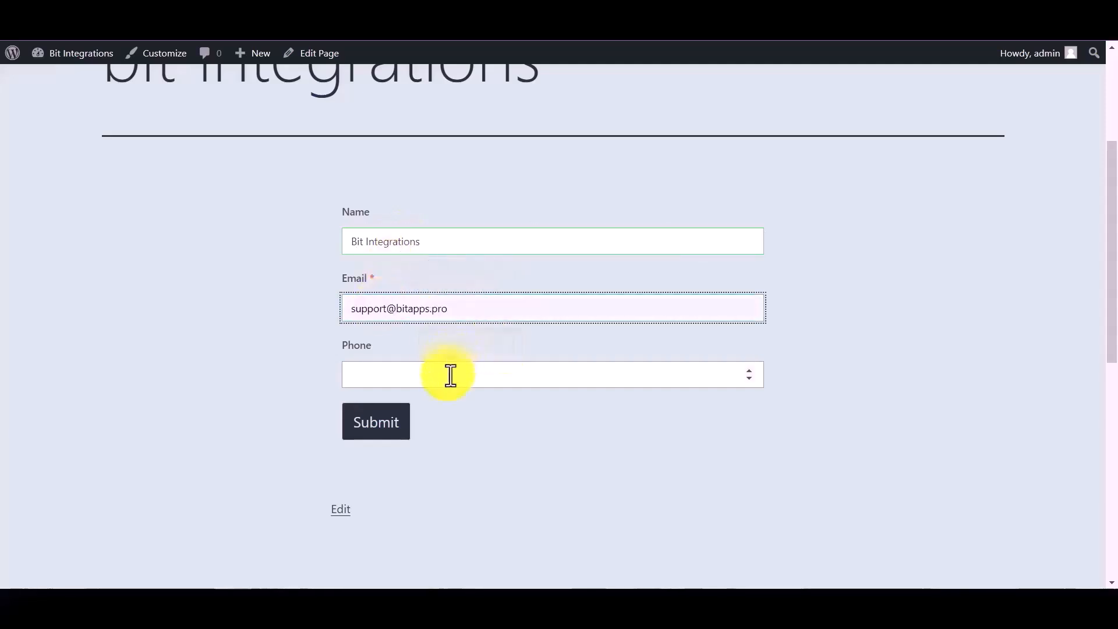
click(451, 374)
text(444555666)
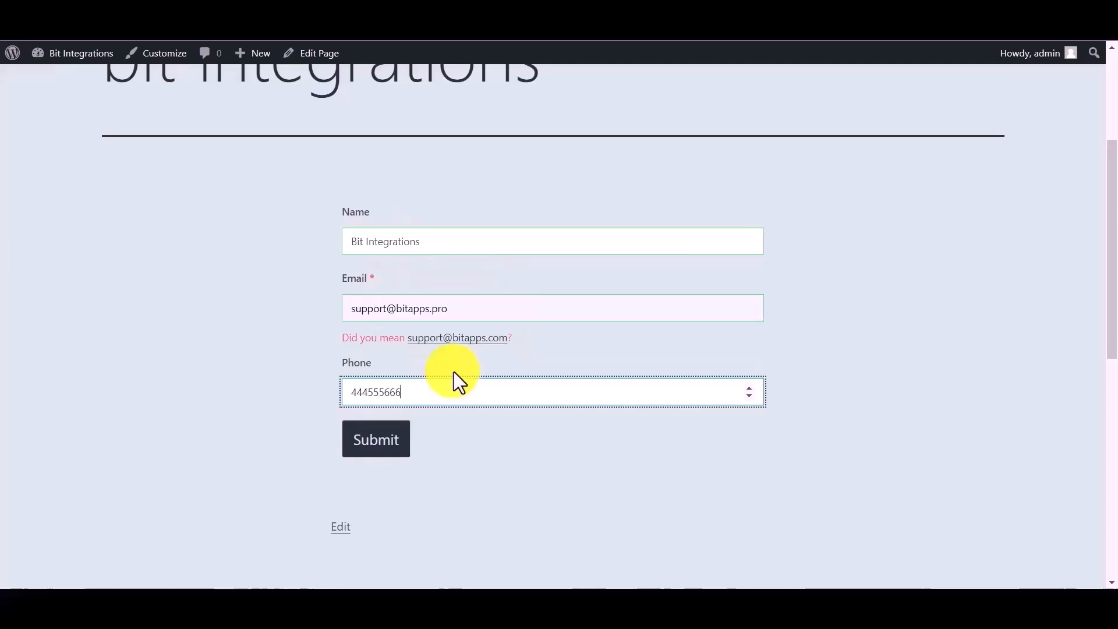
click(386, 441)
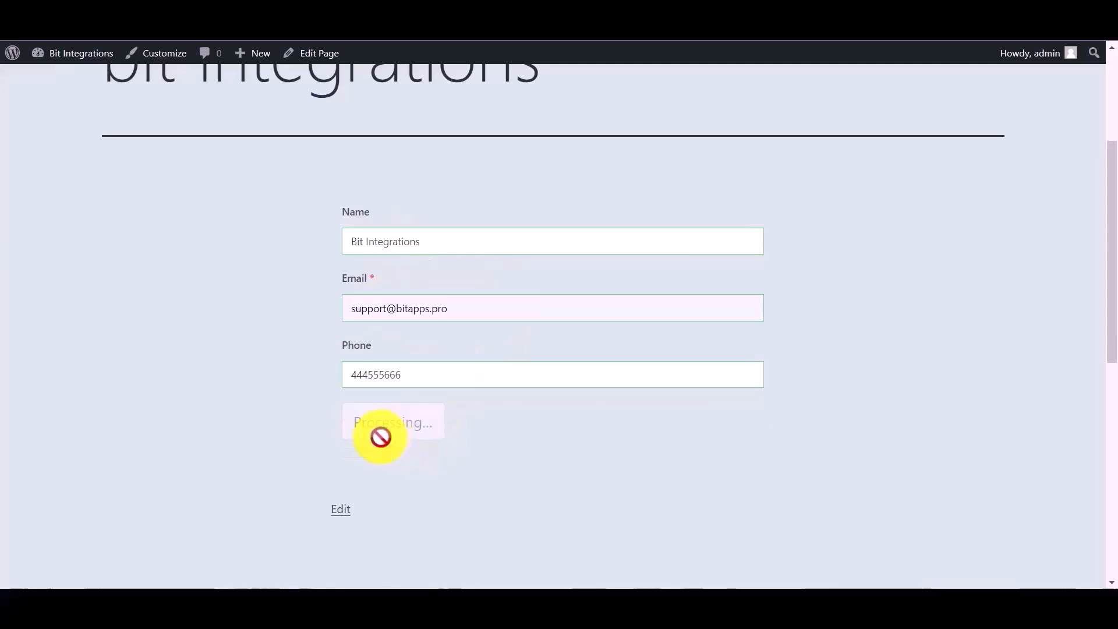